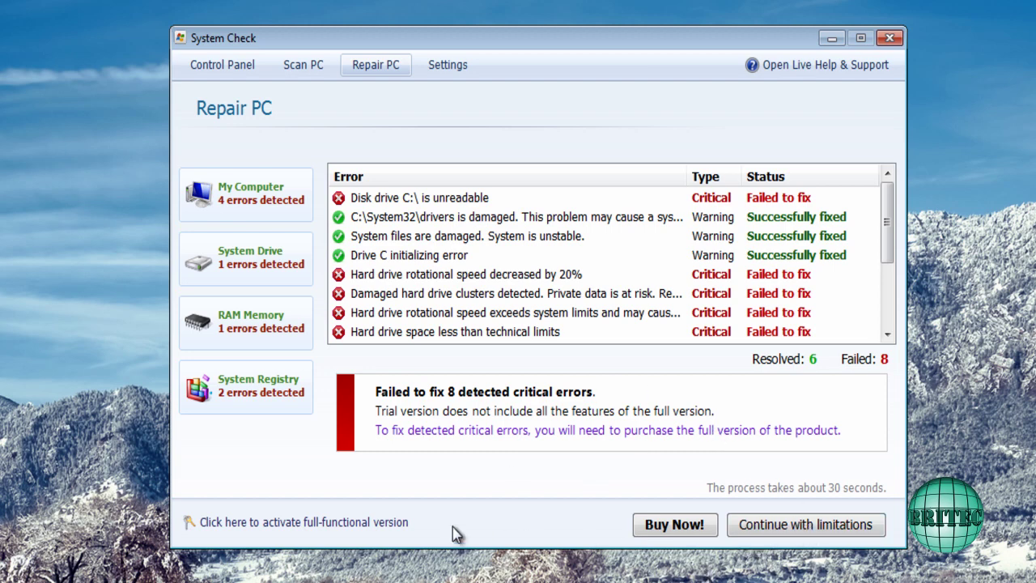
# Examine the System Check purchase page and the activation form, closing each after viewing
pyautogui.click(671, 528)
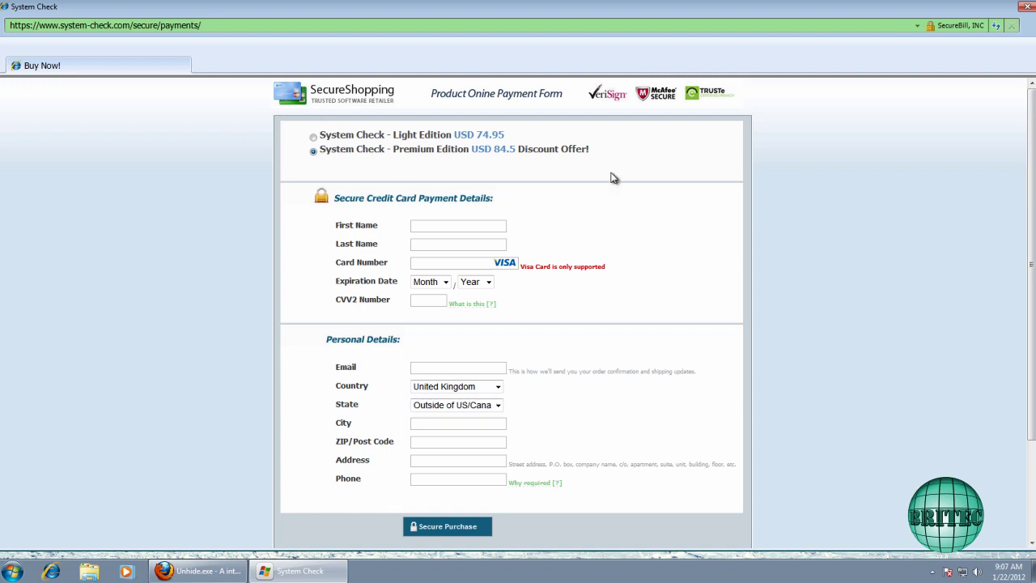
pyautogui.click(1026, 6)
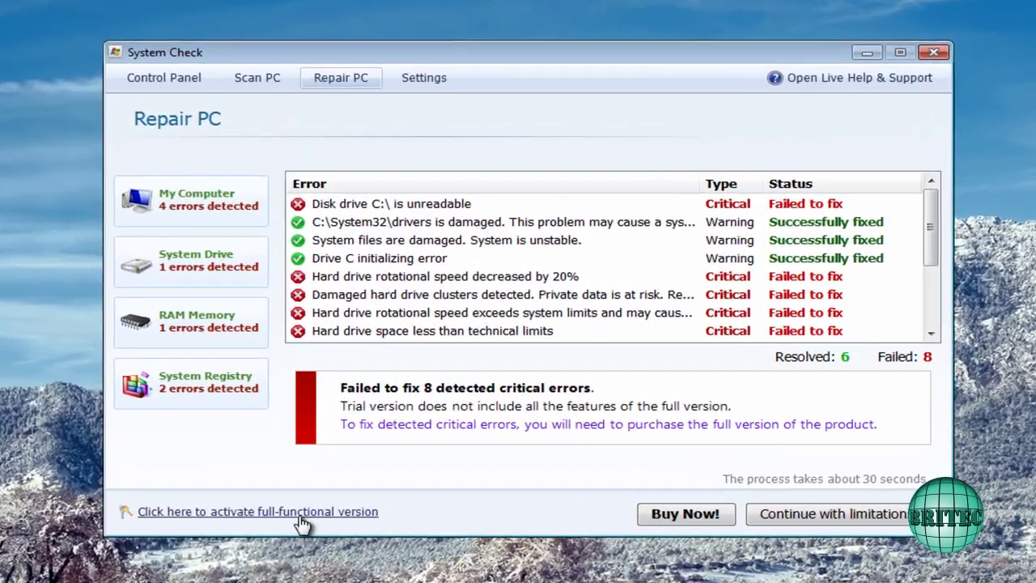
pyautogui.click(314, 499)
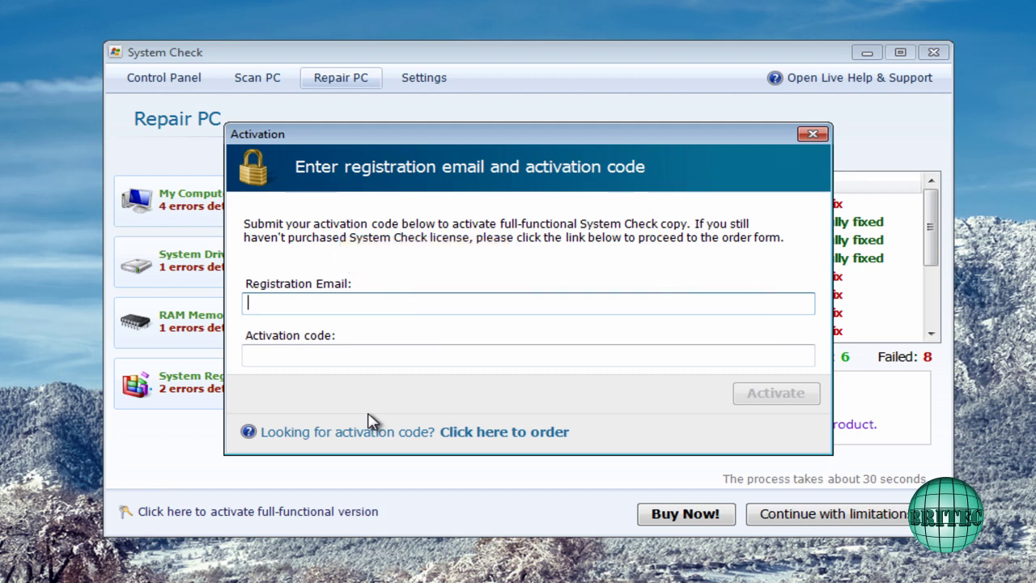
pyautogui.click(811, 133)
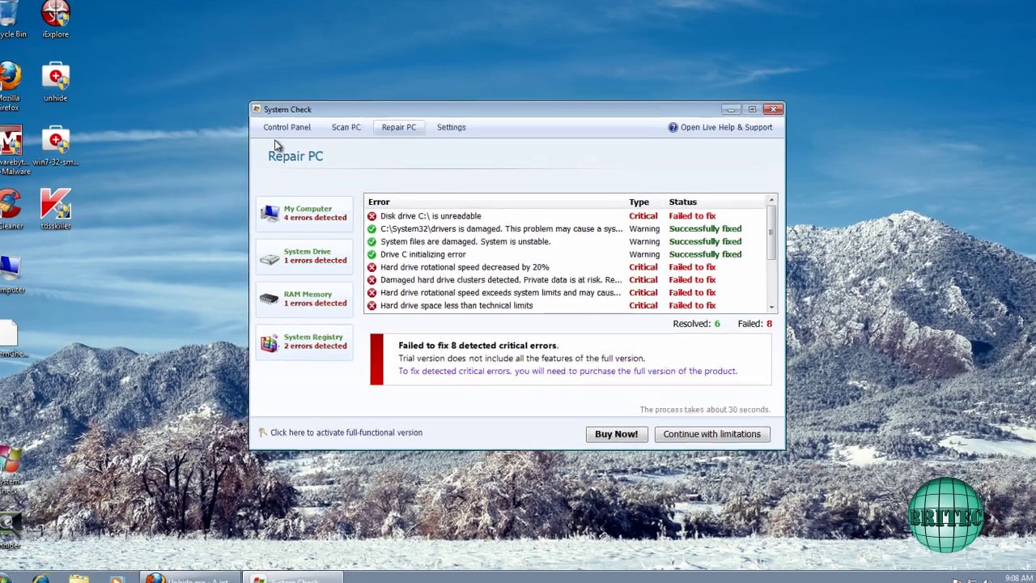
# Look through System Check's Control Panel, Scan PC, Repair PC and Settings pages
pyautogui.click(291, 131)
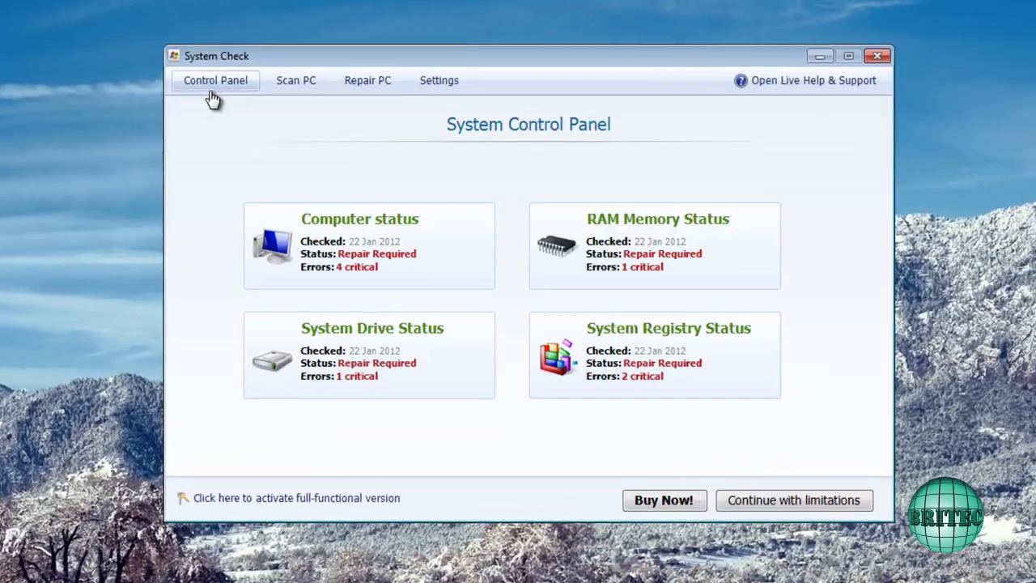
pyautogui.click(278, 65)
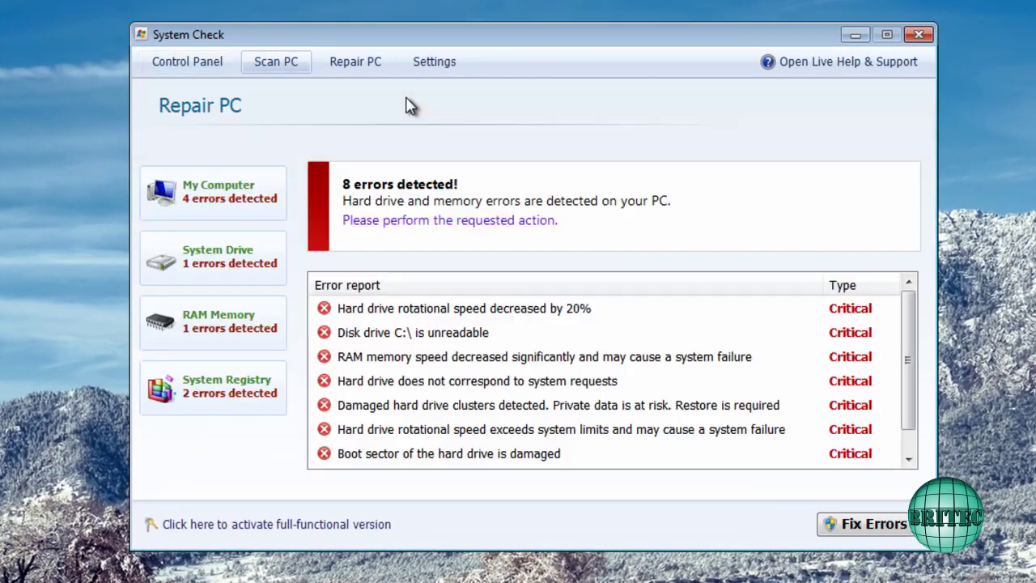
pyautogui.click(359, 66)
pyautogui.click(437, 70)
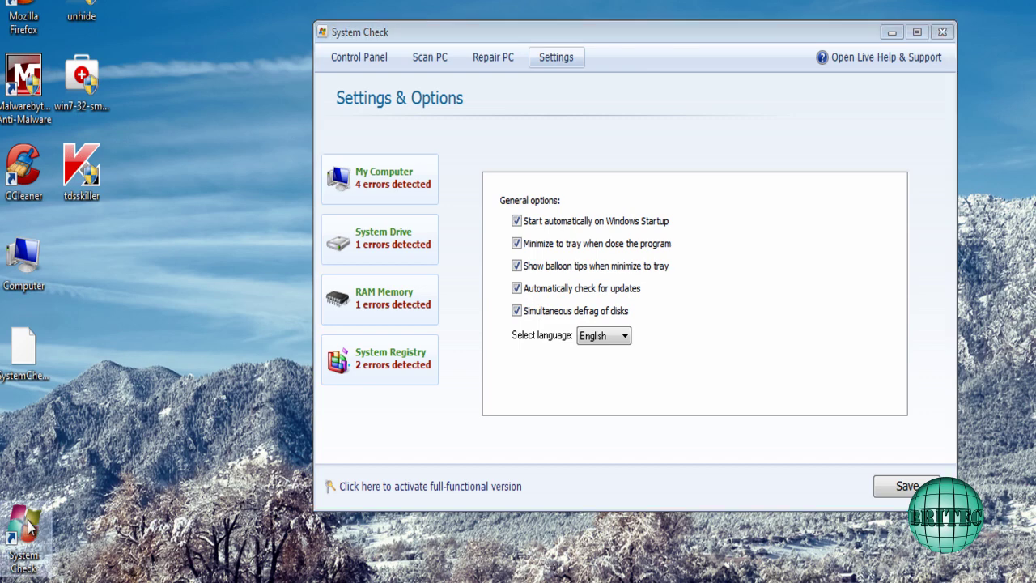
# Check the target path in the properties of the System Check desktop shortcut, then close them
pyautogui.rightClick(28, 526)
pyautogui.click(74, 506)
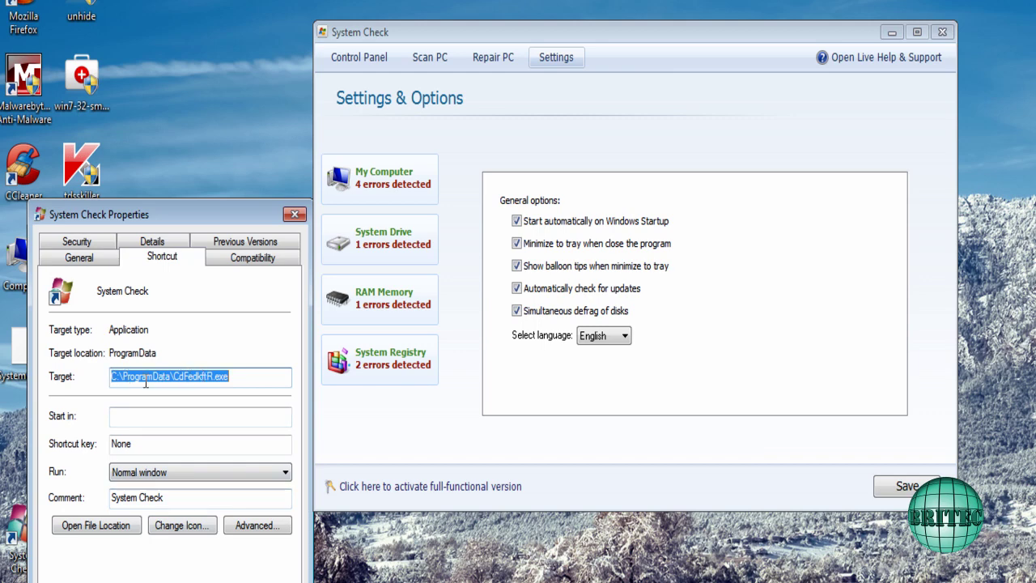
pyautogui.click(294, 215)
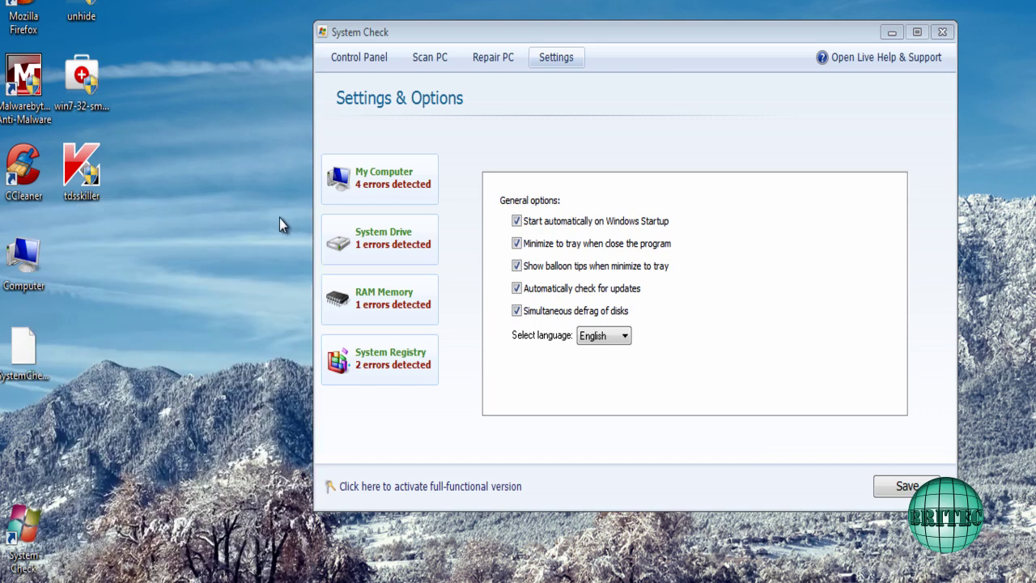
# In the Computer window's folder options, show hidden files, folders and drives and stop hiding extensions for known file types
pyautogui.doubleClick(34, 250)
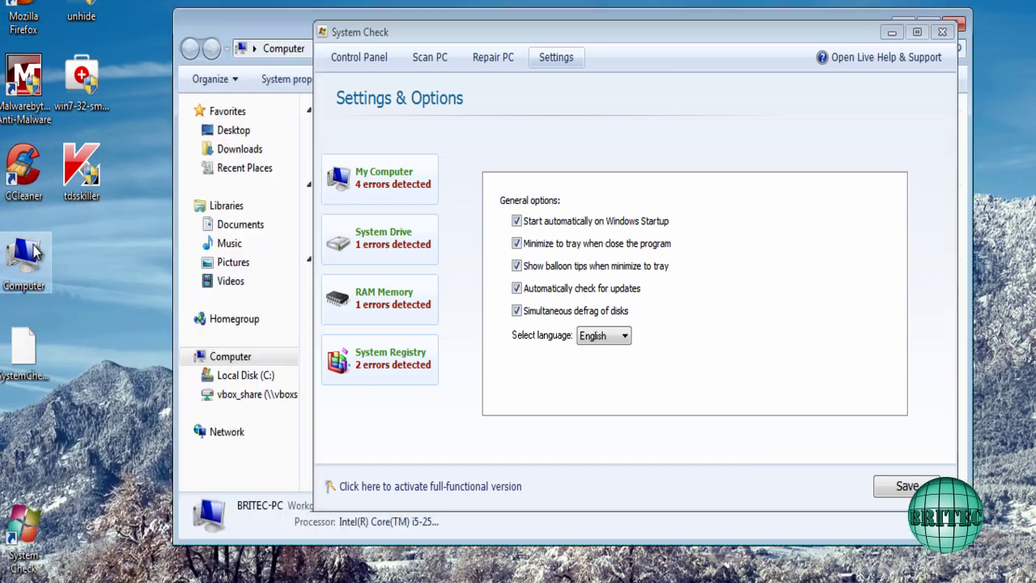
pyautogui.moveTo(456, 37); pyautogui.dragTo(680, 46)
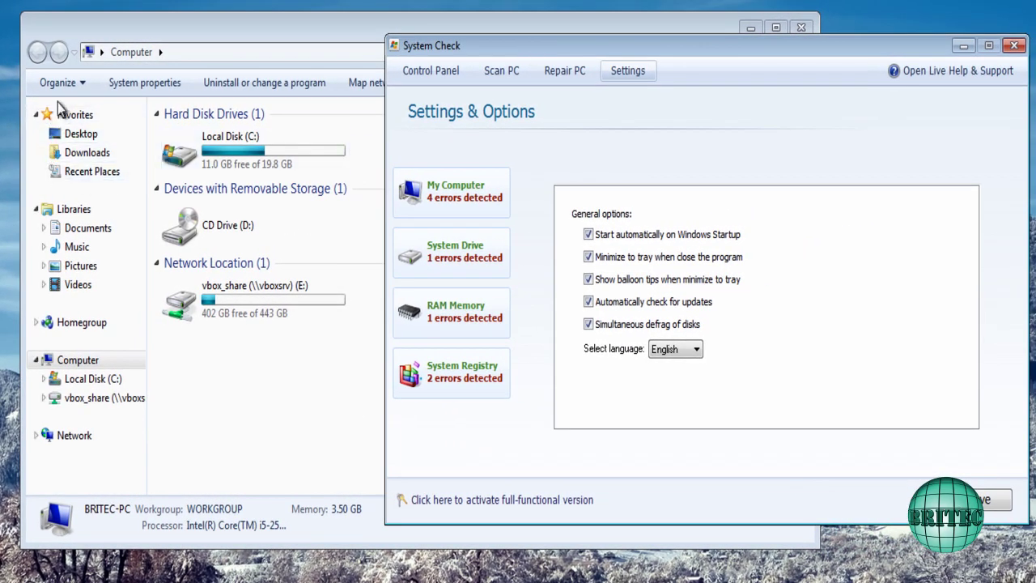
pyautogui.click(84, 86)
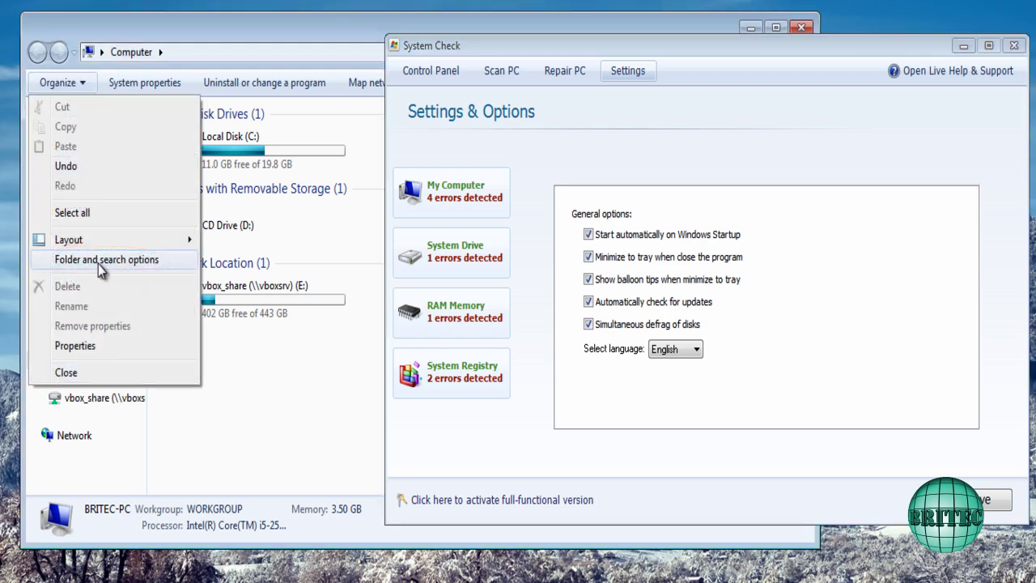
pyautogui.click(98, 264)
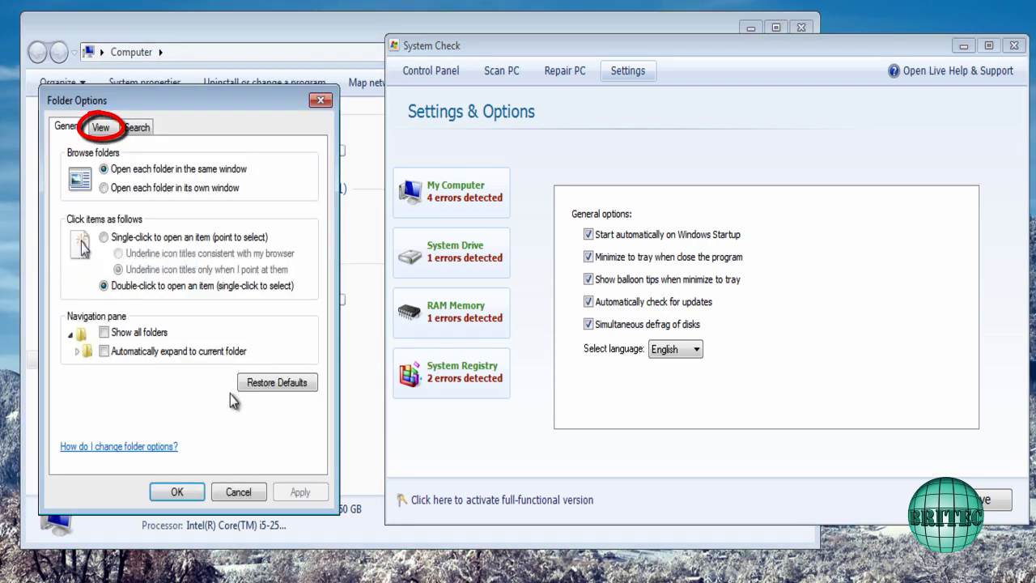
pyautogui.click(101, 128)
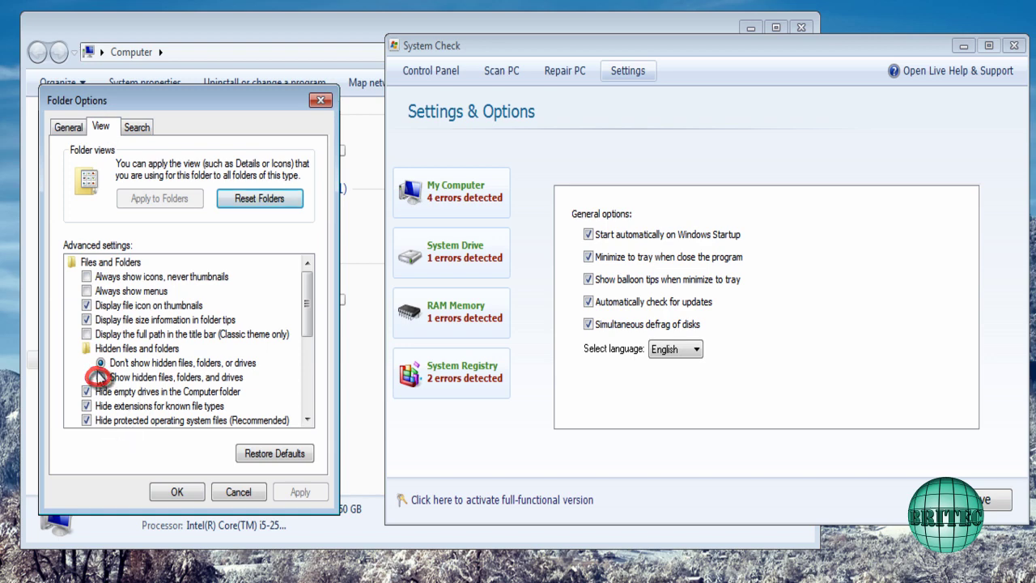
pyautogui.click(101, 378)
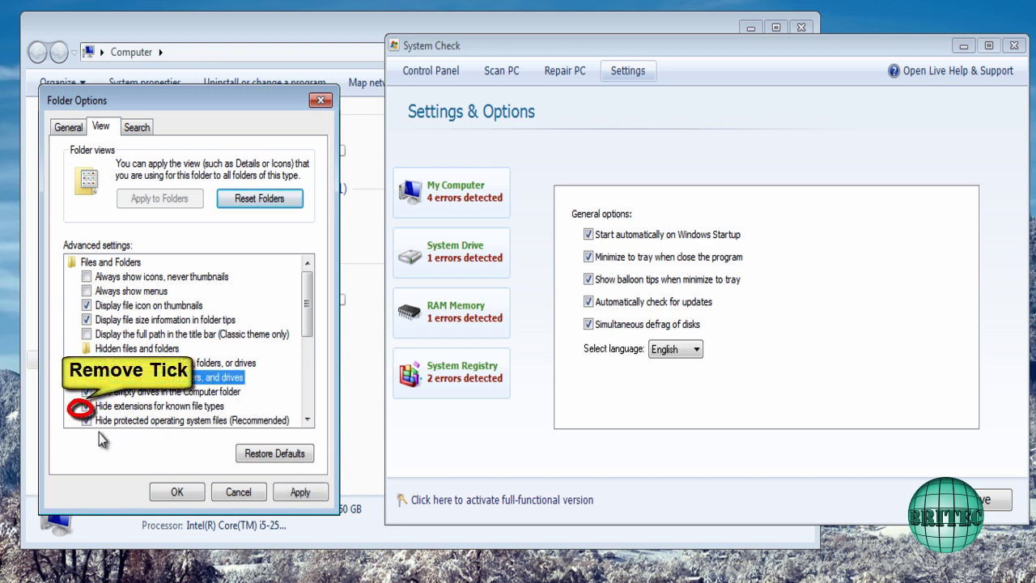
pyautogui.click(87, 408)
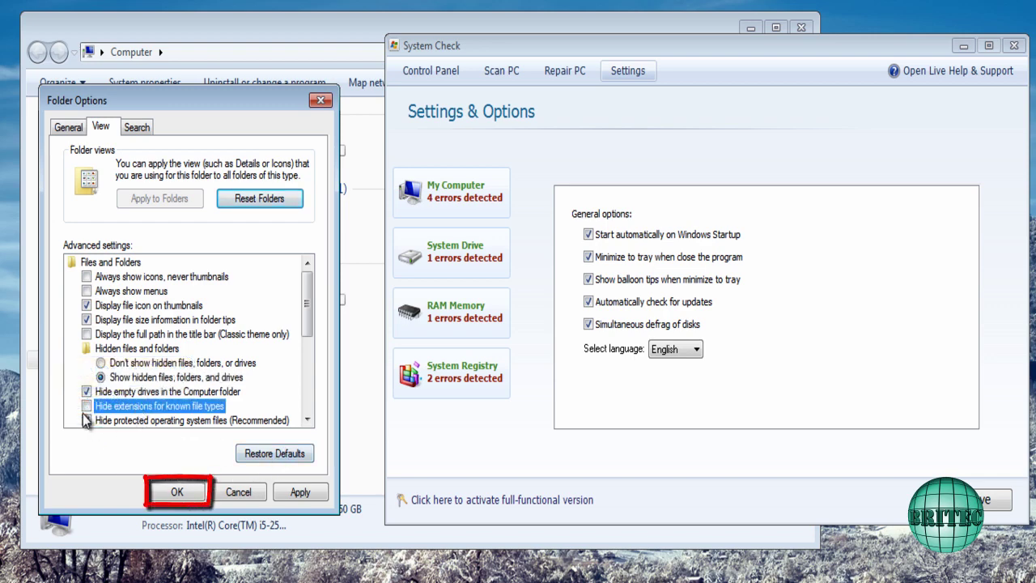
pyautogui.click(178, 491)
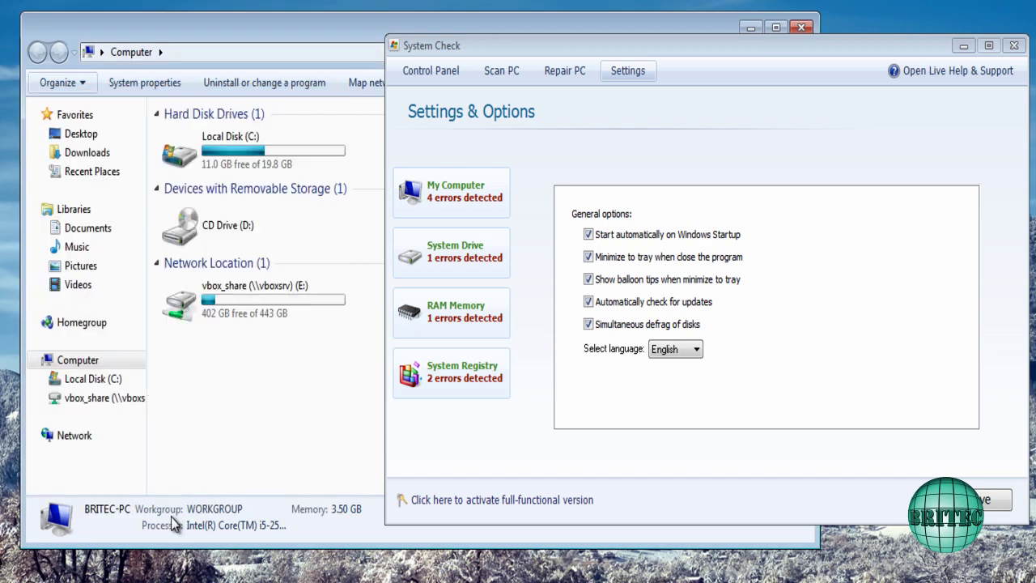
# Open the ProgramData folder on Local Disk (C:) and examine the files in it
pyautogui.doubleClick(220, 150)
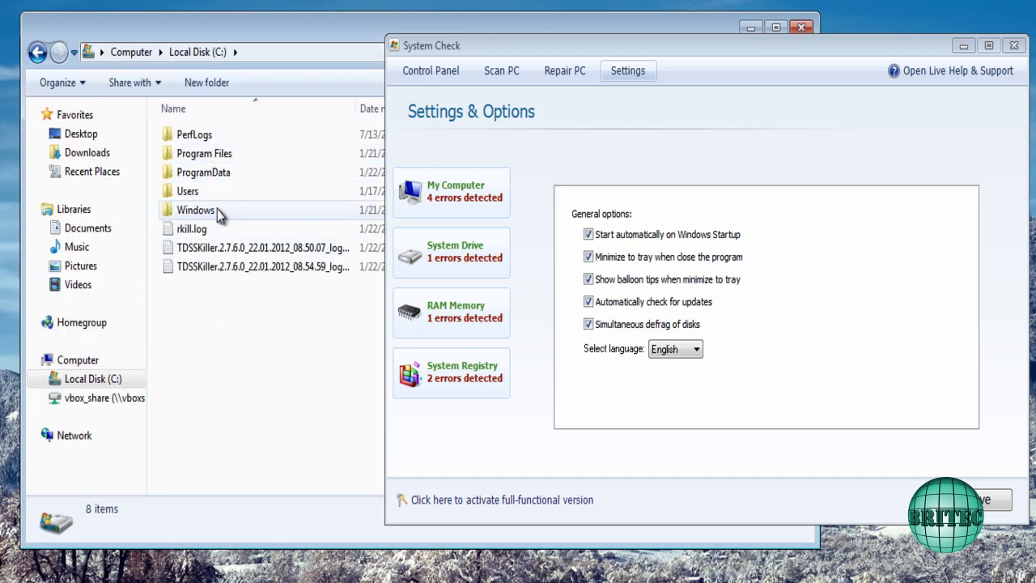
pyautogui.doubleClick(216, 180)
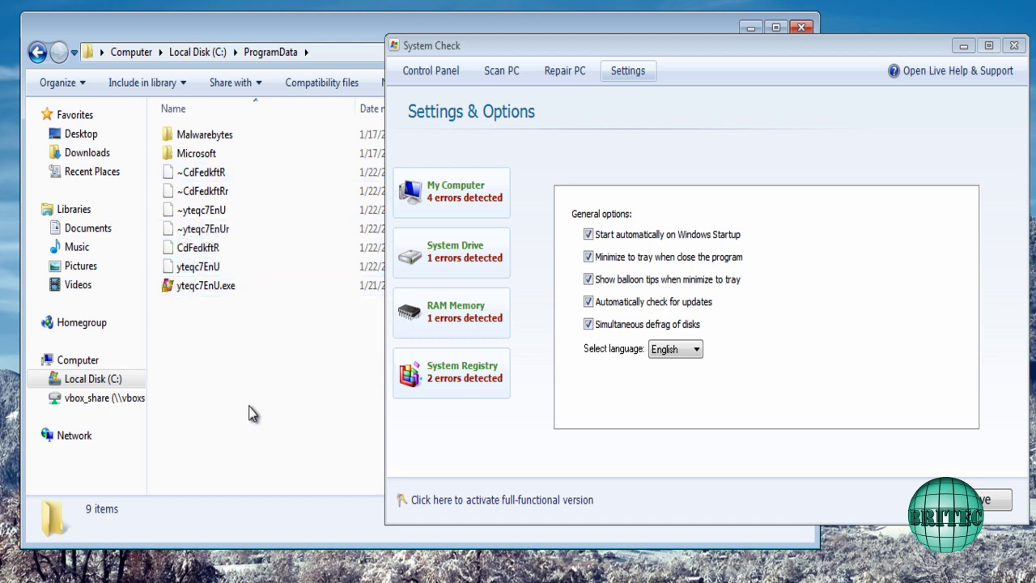
pyautogui.rightClick(211, 285)
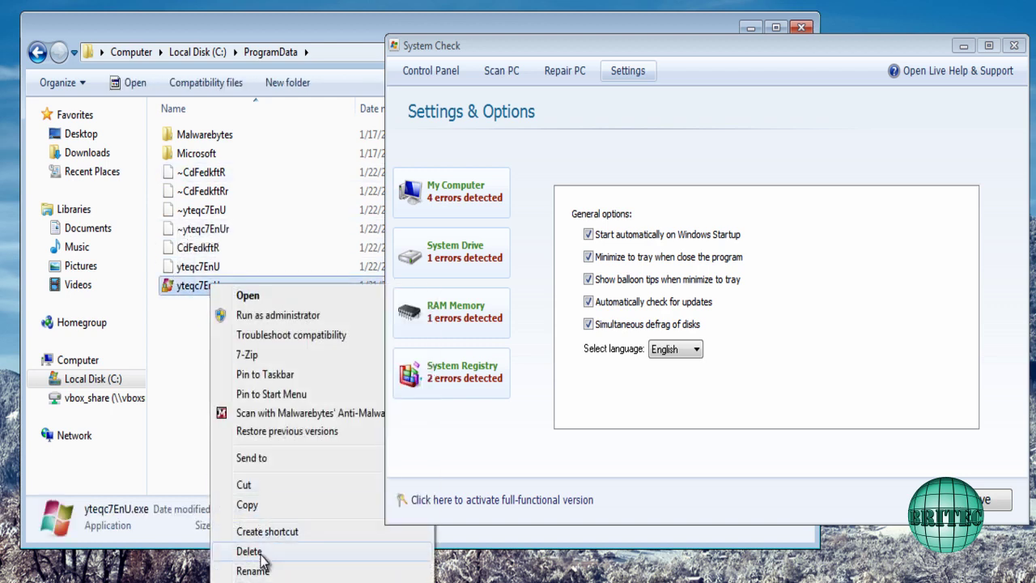
pyautogui.click(256, 570)
pyautogui.moveTo(235, 288); pyautogui.dragTo(224, 288)
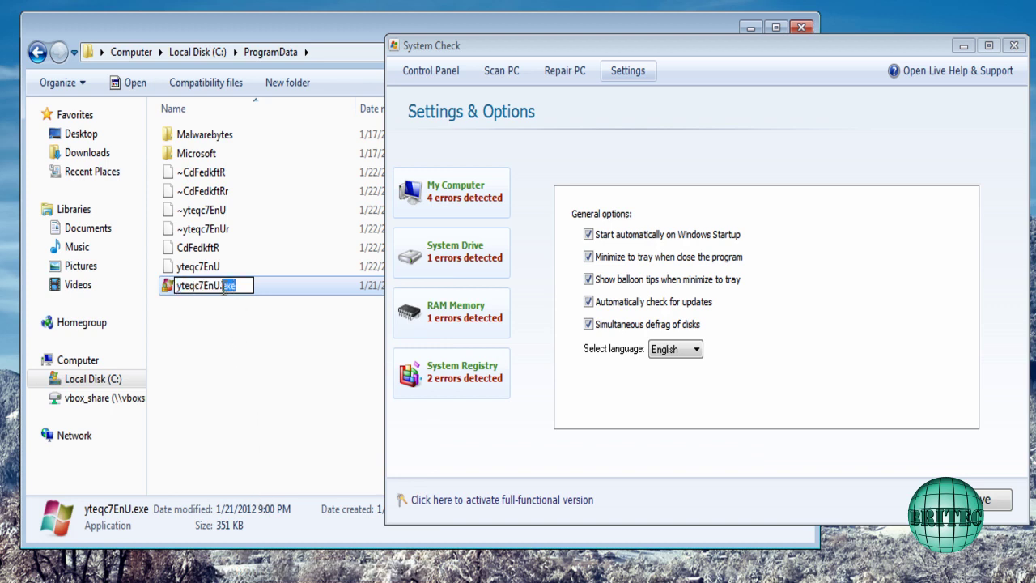
pyautogui.click(234, 375)
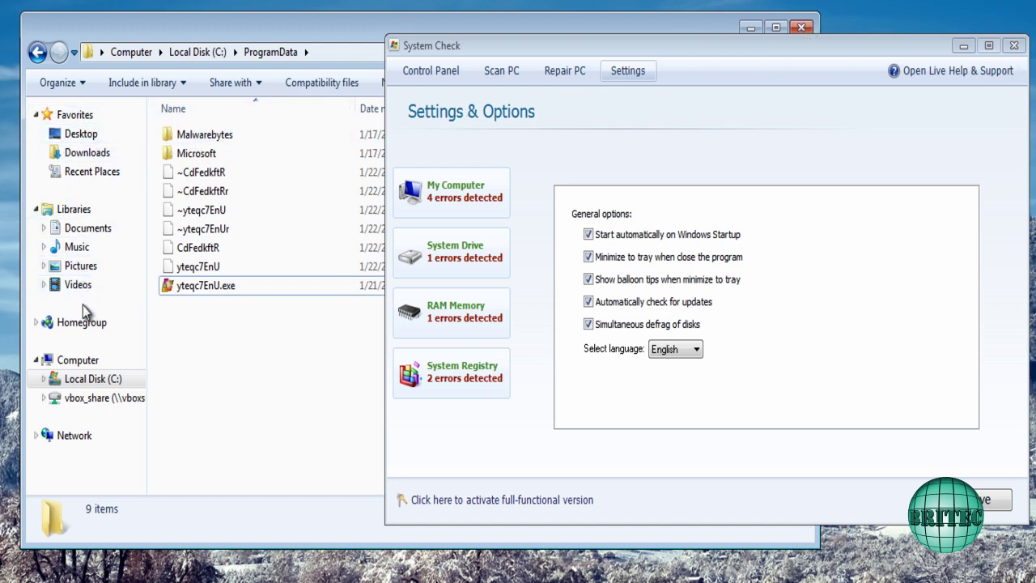
# Examine the files in the Temp folder under the user profile's AppData\Local on drive C, then close the folder window
pyautogui.click(93, 378)
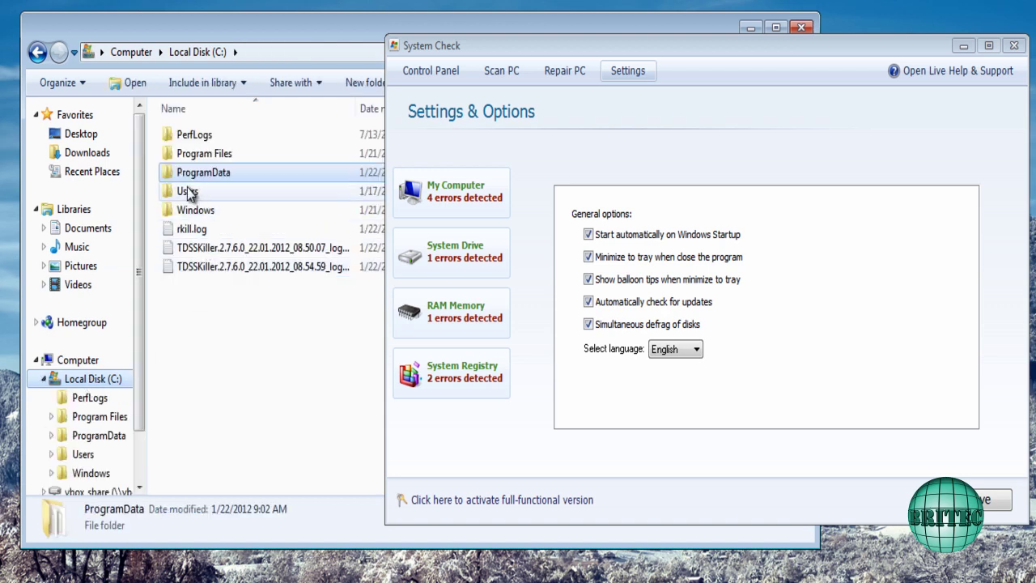
pyautogui.doubleClick(189, 194)
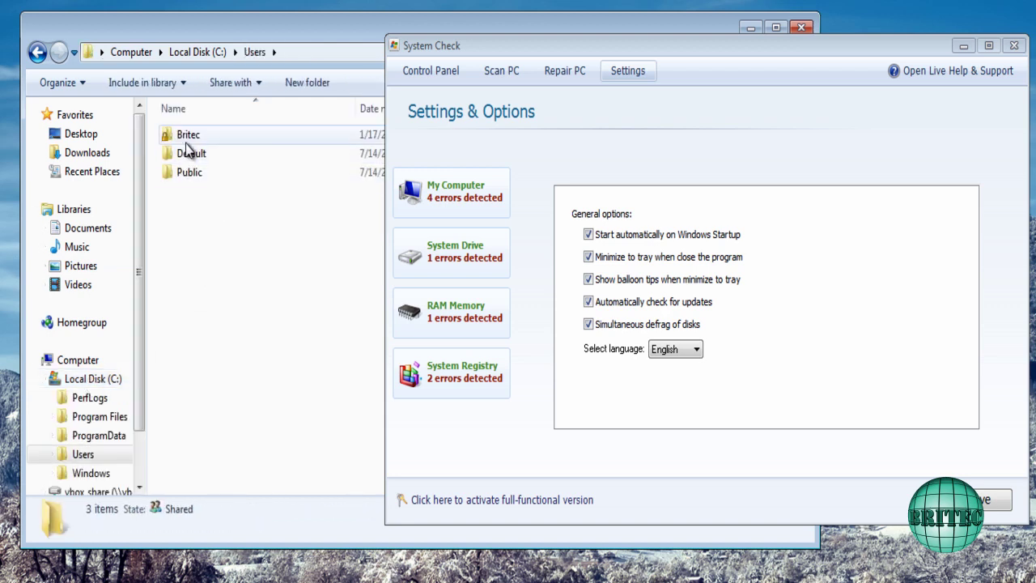
pyautogui.doubleClick(186, 139)
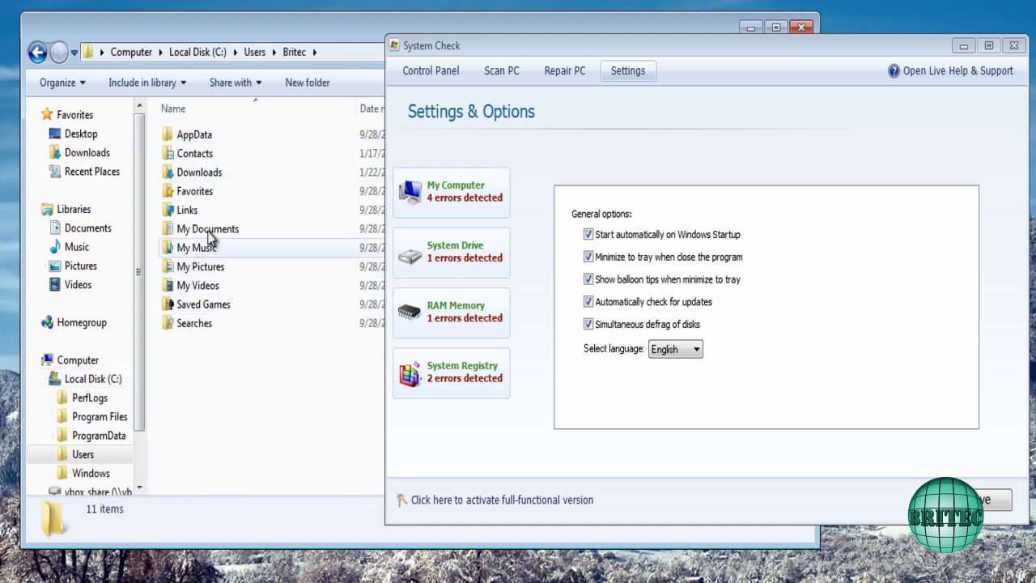
pyautogui.doubleClick(188, 137)
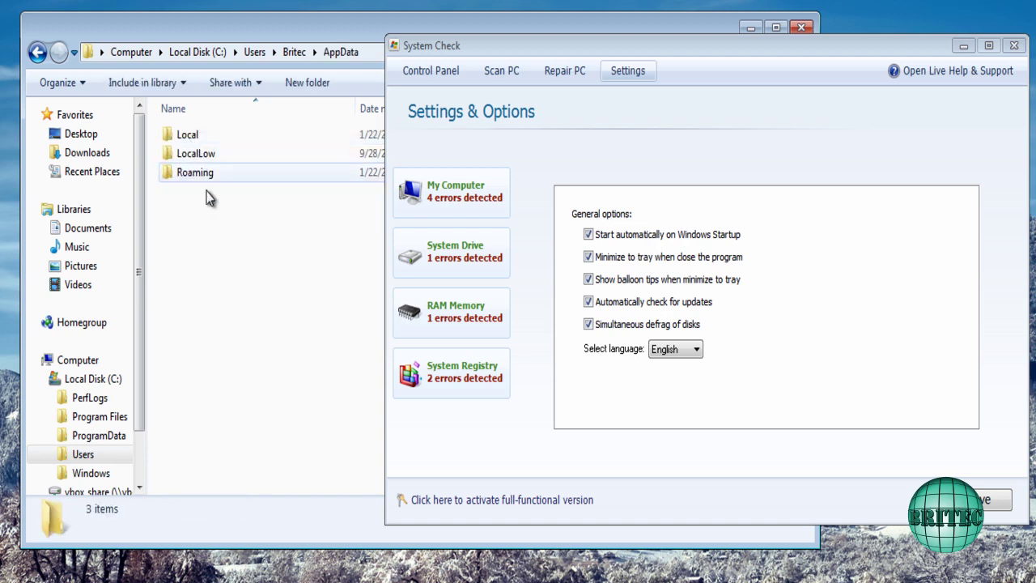
pyautogui.doubleClick(186, 134)
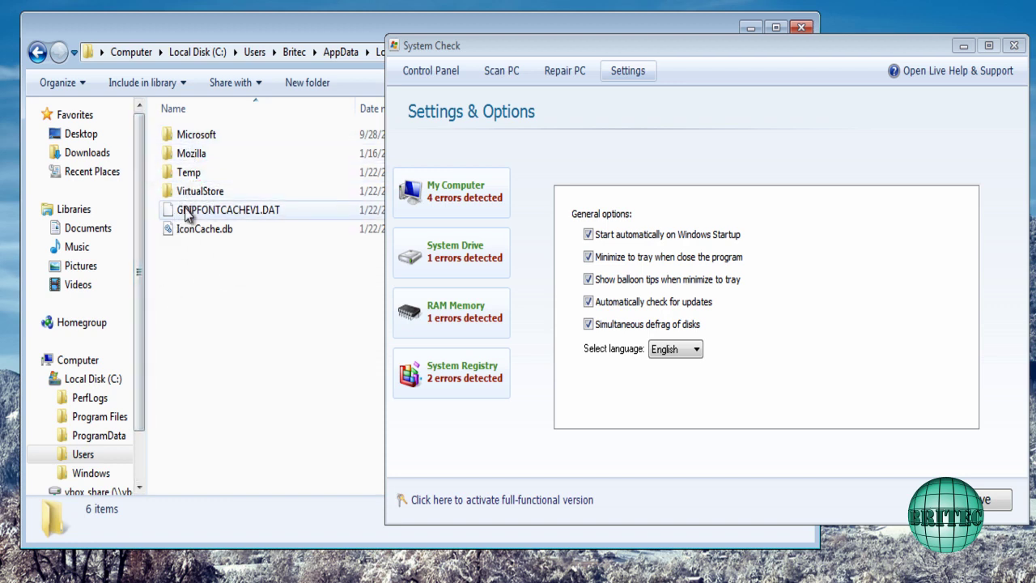
pyautogui.doubleClick(186, 173)
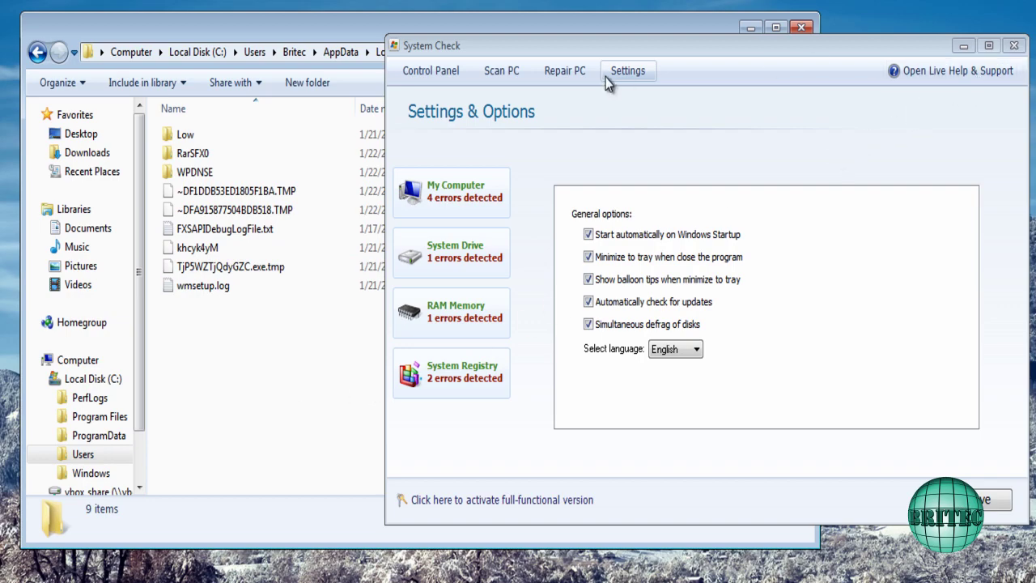
pyautogui.click(801, 27)
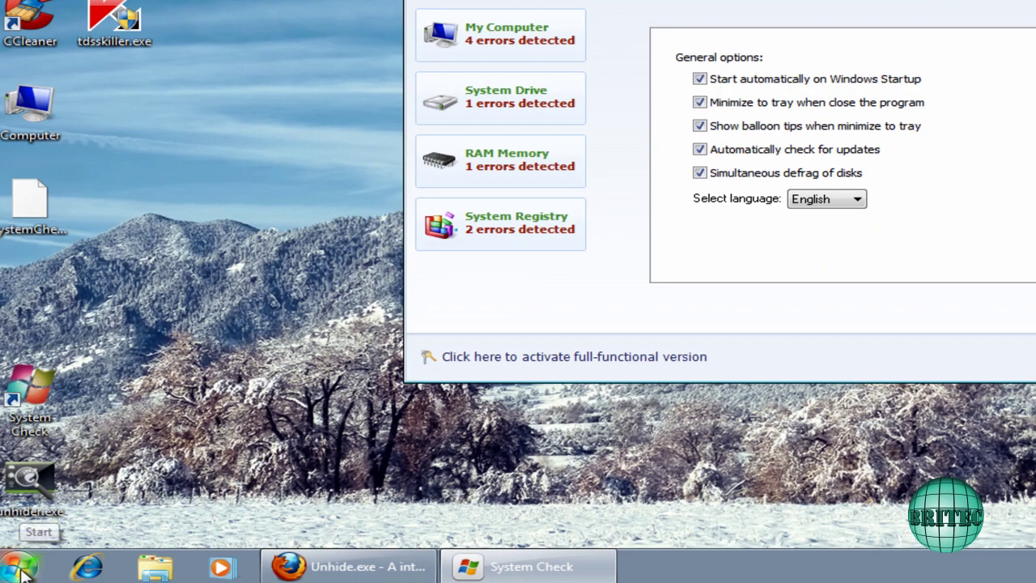
pyautogui.click(0, 582)
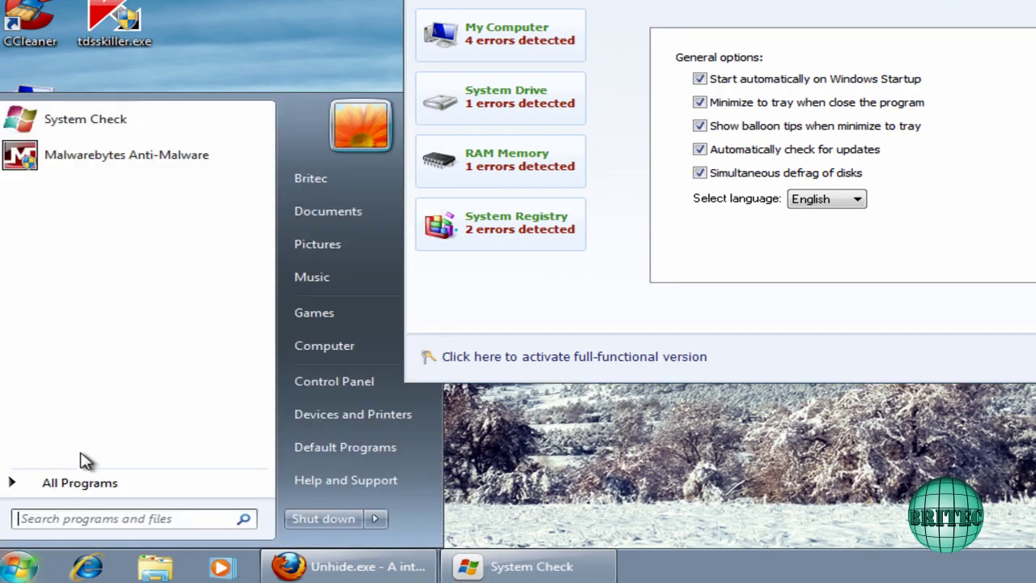
pyautogui.rightClick(51, 524)
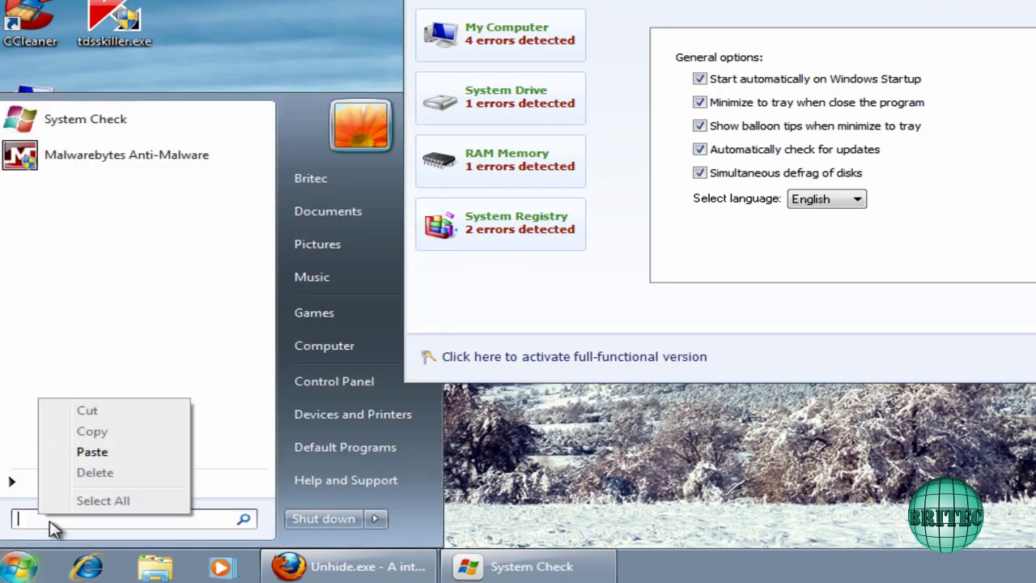
pyautogui.click(97, 453)
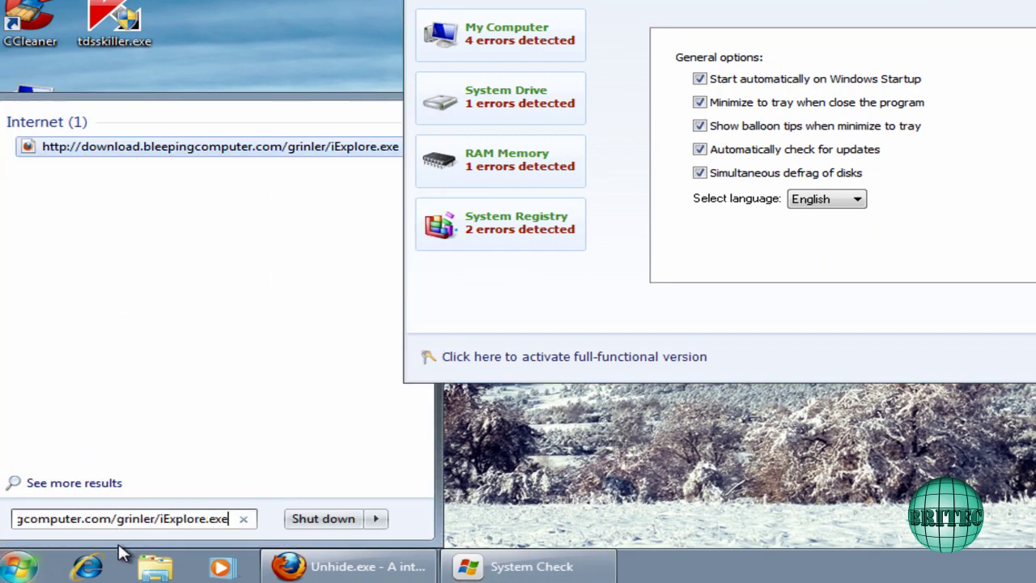
pyautogui.click(221, 151)
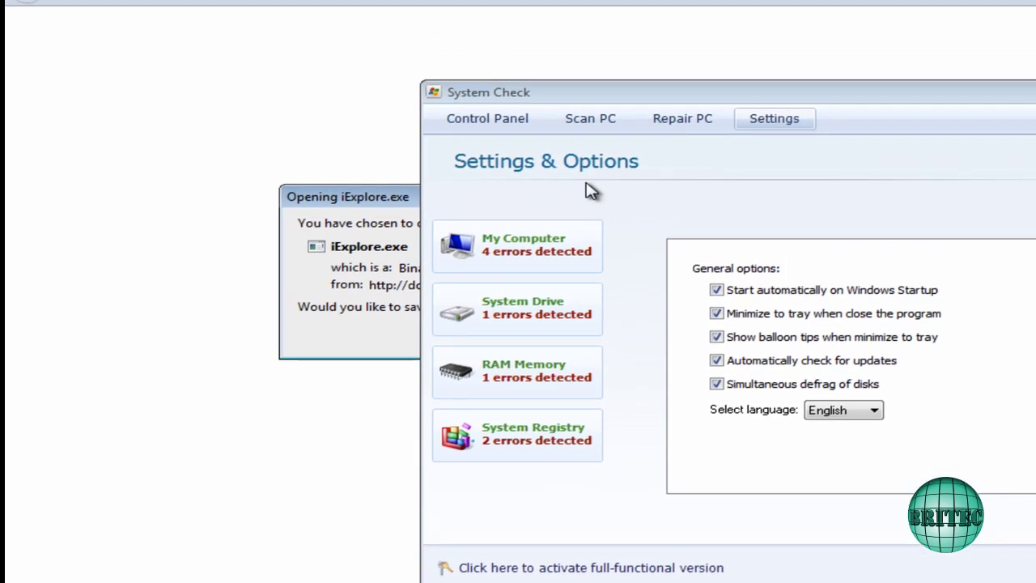
pyautogui.moveTo(664, 94); pyautogui.dragTo(1035, 97)
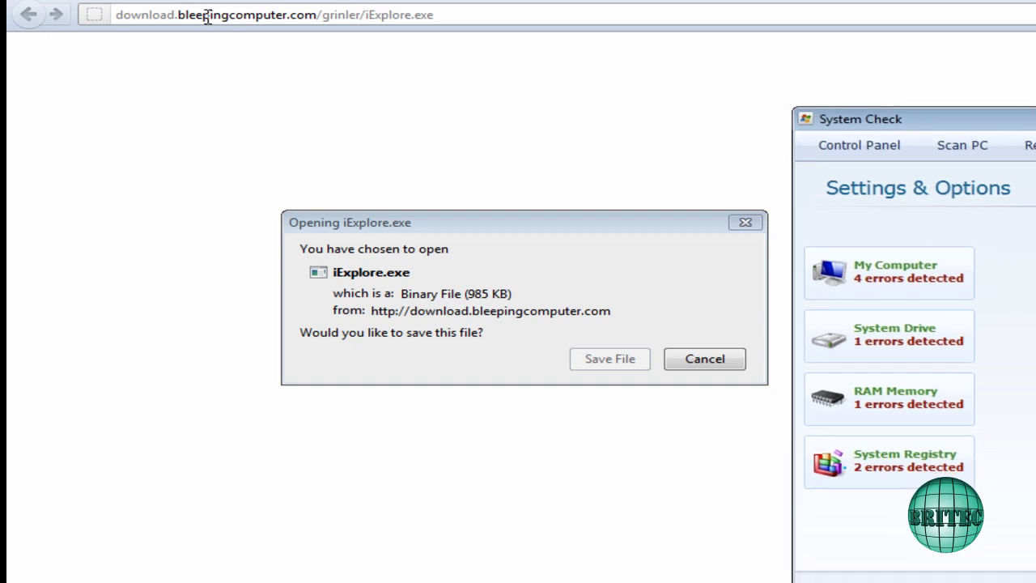
pyautogui.click(605, 365)
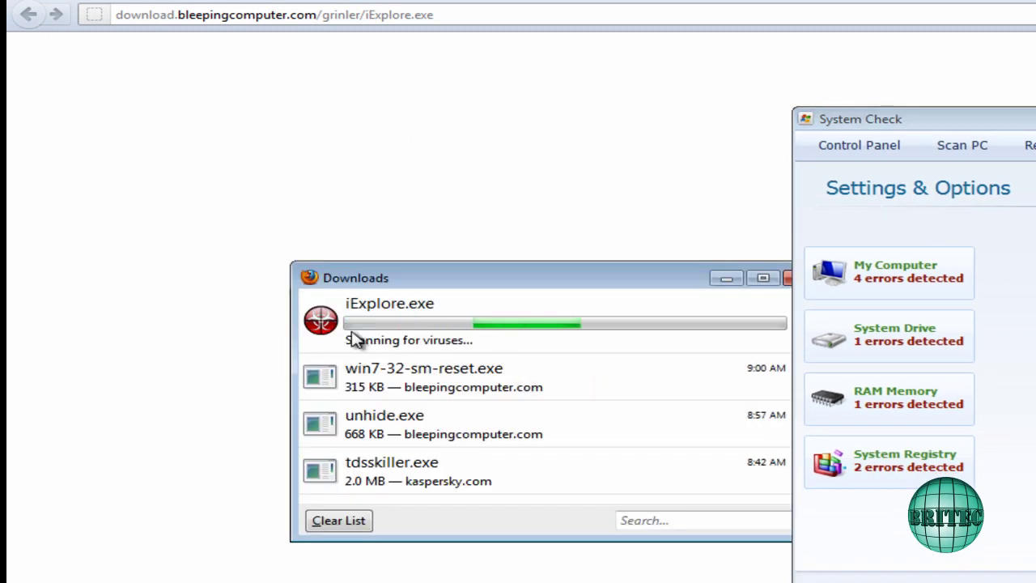
# Close the Downloads window, copy the iExplore.exe download address from the browser and show the desktop
pyautogui.click(785, 279)
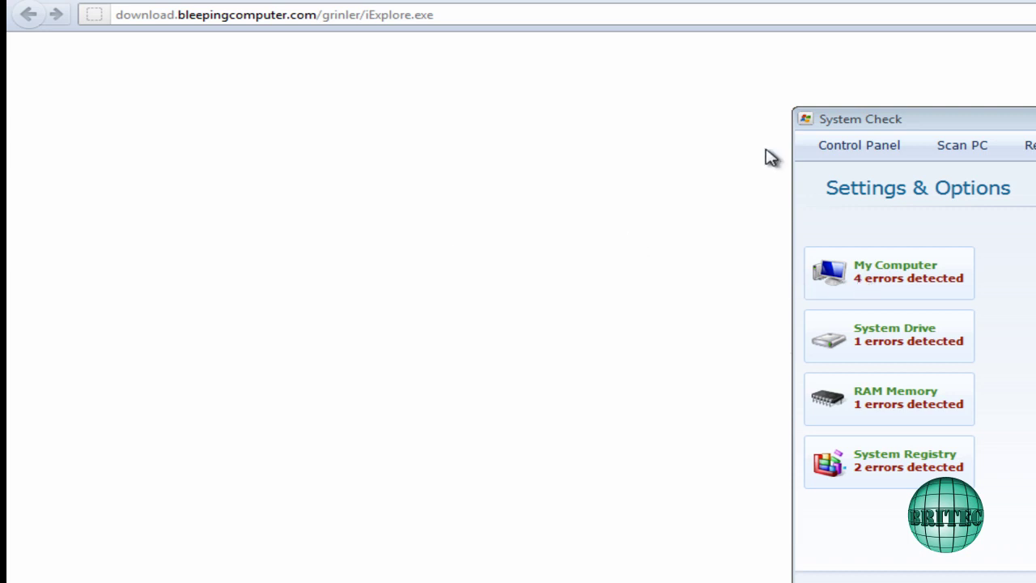
pyautogui.click(167, 16)
pyautogui.press('super+c')
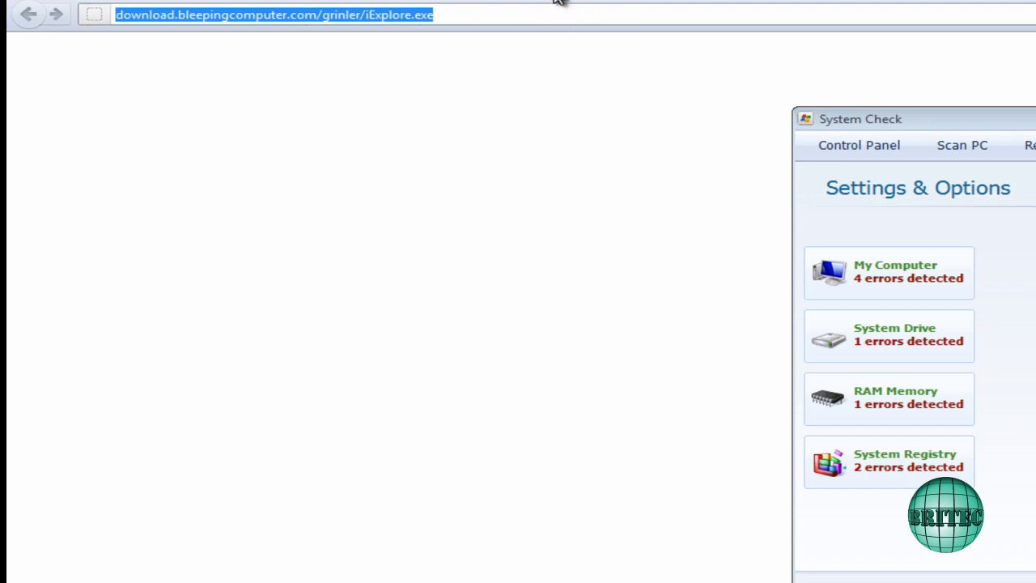
pyautogui.press('super+d')
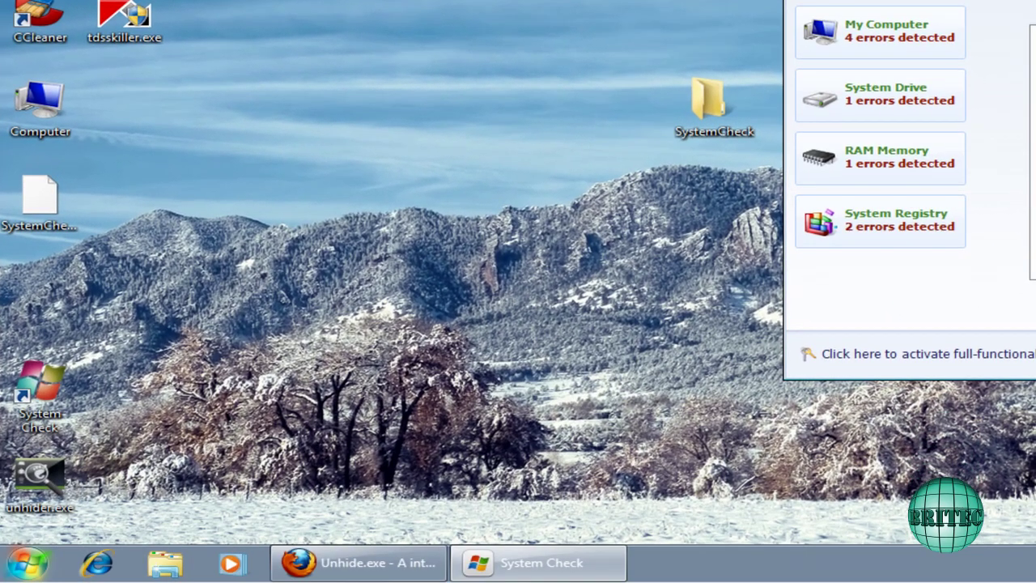
pyautogui.press('super')
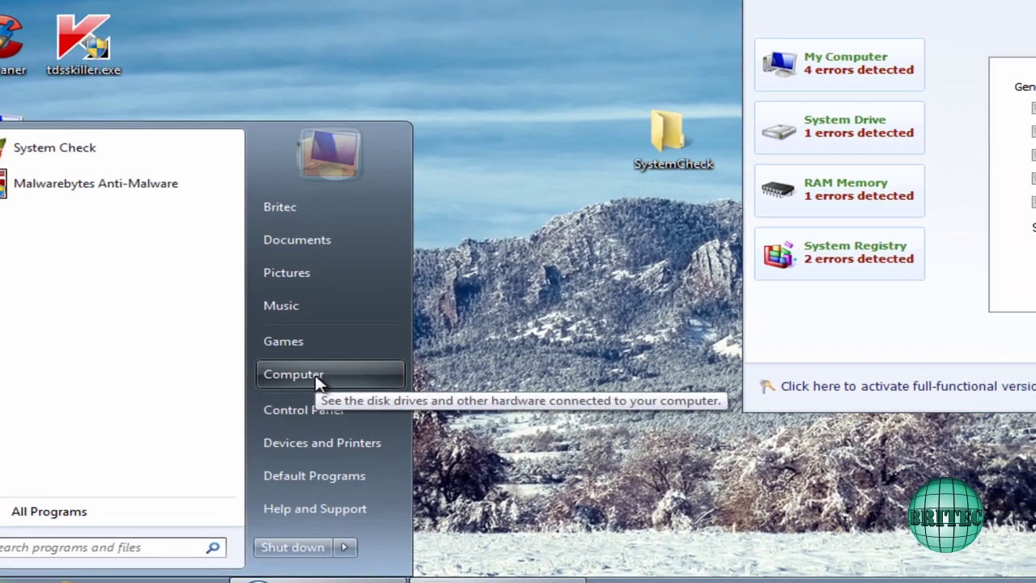
pyautogui.click(315, 382)
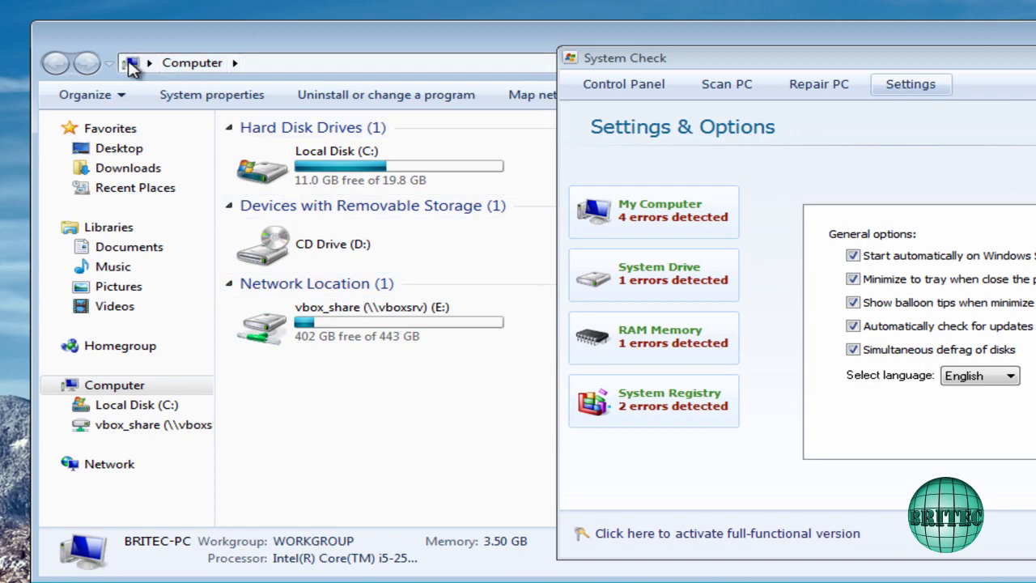
pyautogui.click(131, 67)
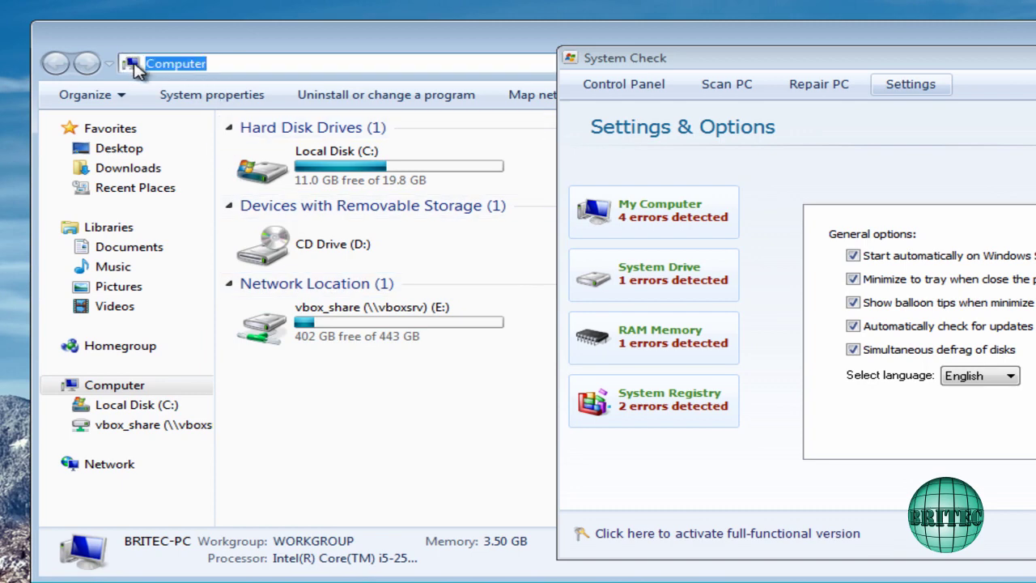
pyautogui.rightClick(153, 63)
pyautogui.click(217, 139)
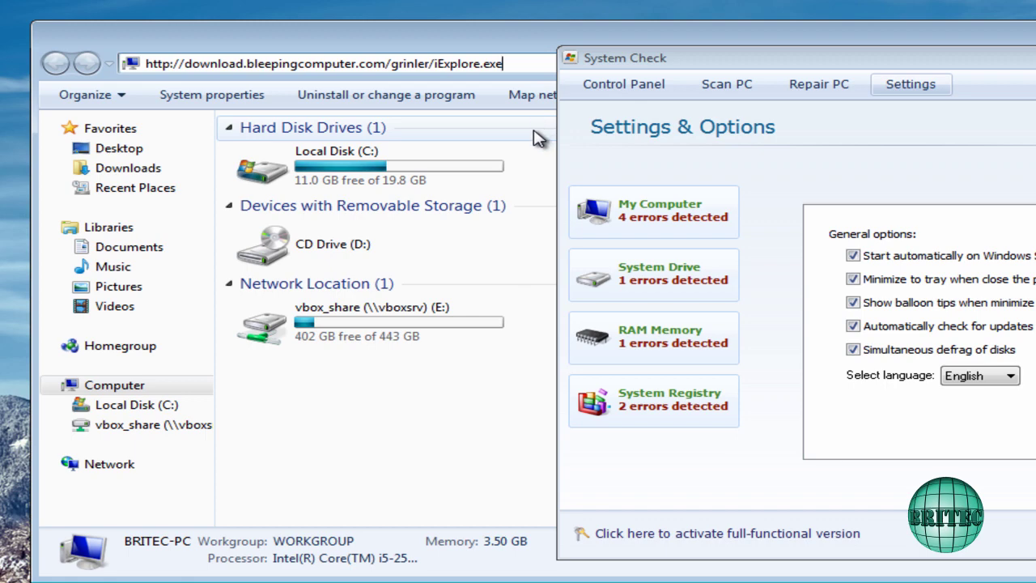
pyautogui.press('Return')
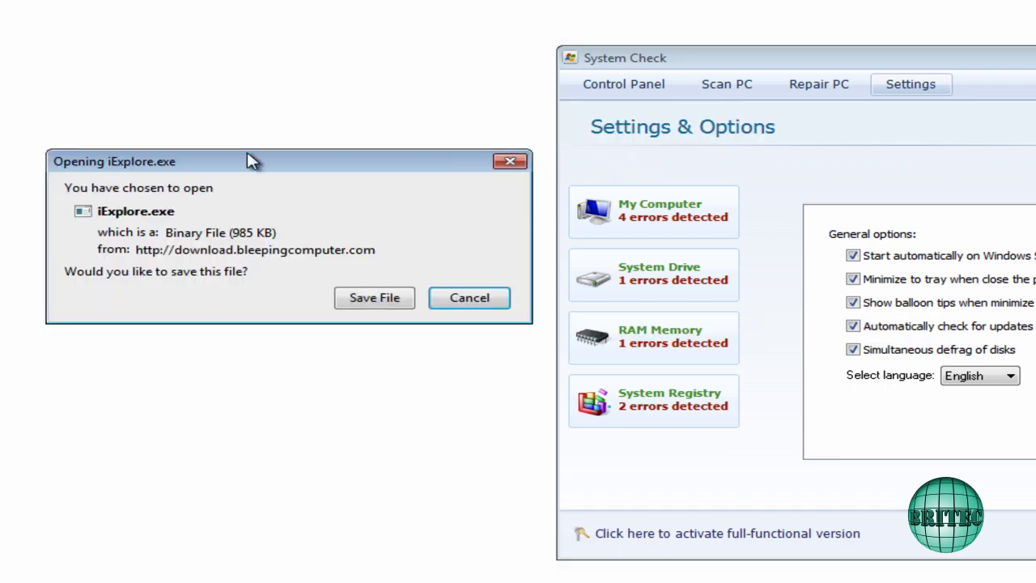
pyautogui.click(460, 299)
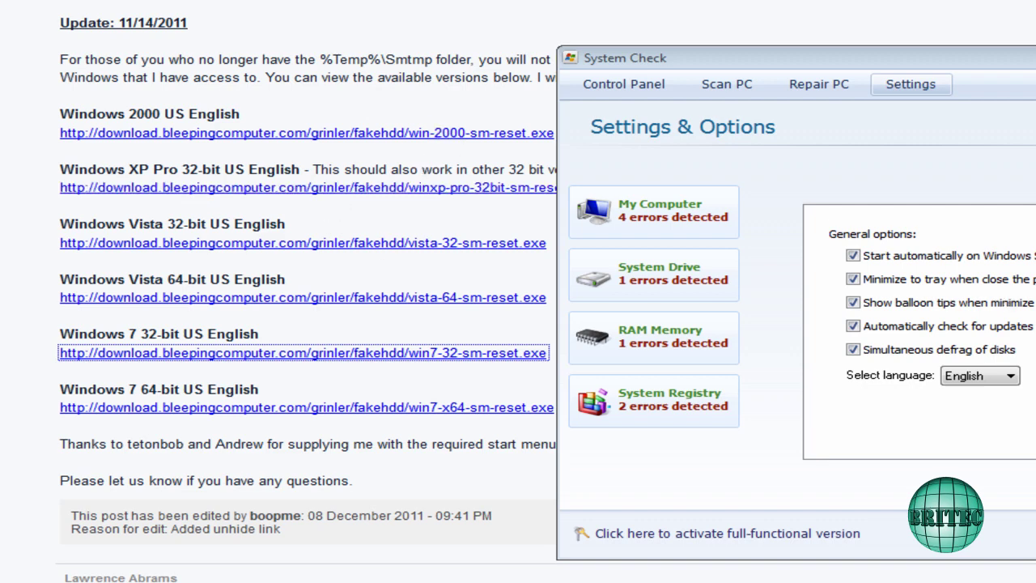
# Move System Check aside to view the Start Menu reset downloads on the Unhide page, then clear away the browser and Computer windows
pyautogui.moveTo(908, 66); pyautogui.dragTo(1033, 70)
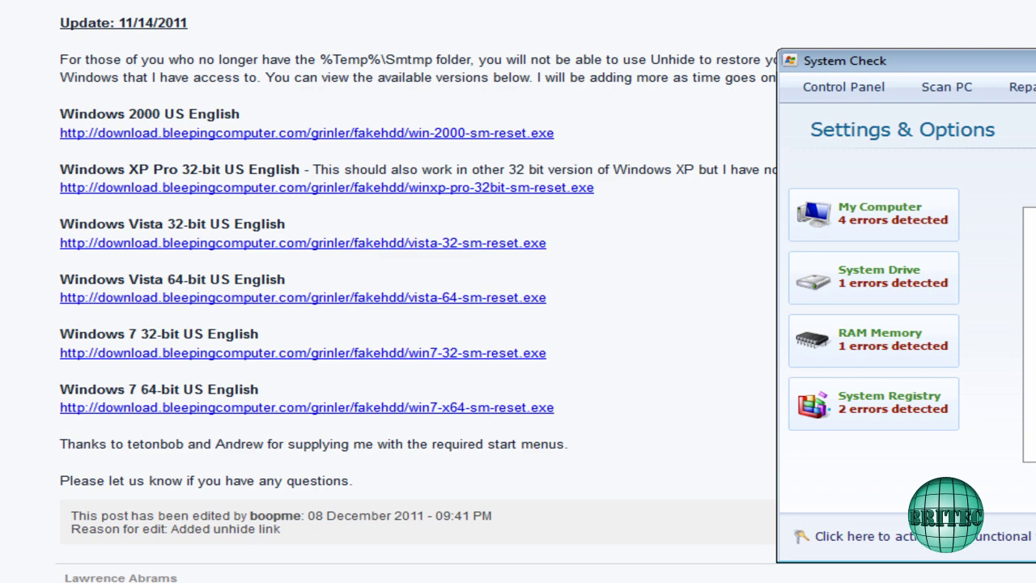
pyautogui.press('super+Down')
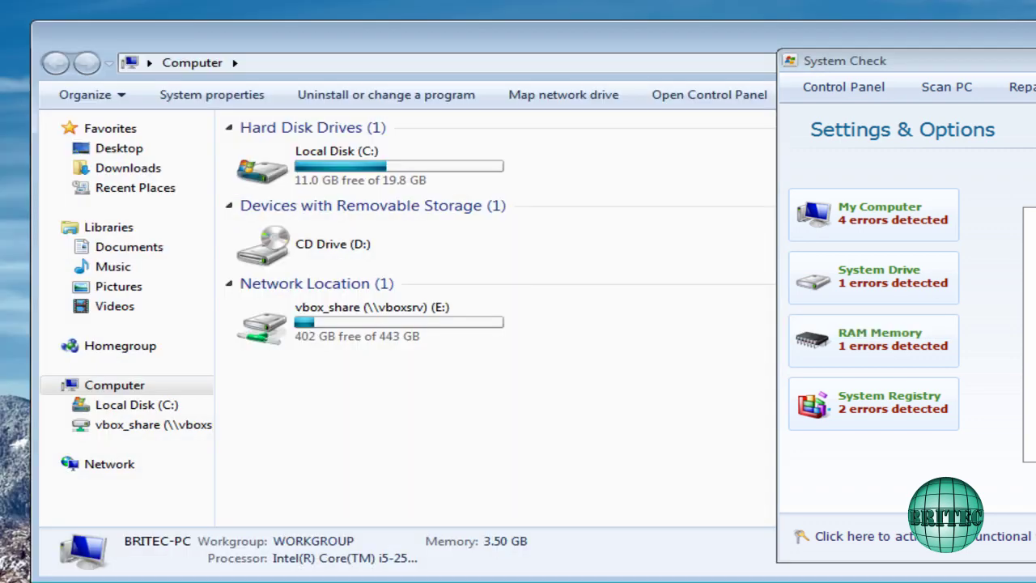
pyautogui.moveTo(1027, 72); pyautogui.dragTo(689, 76)
pyautogui.press('super+Home')
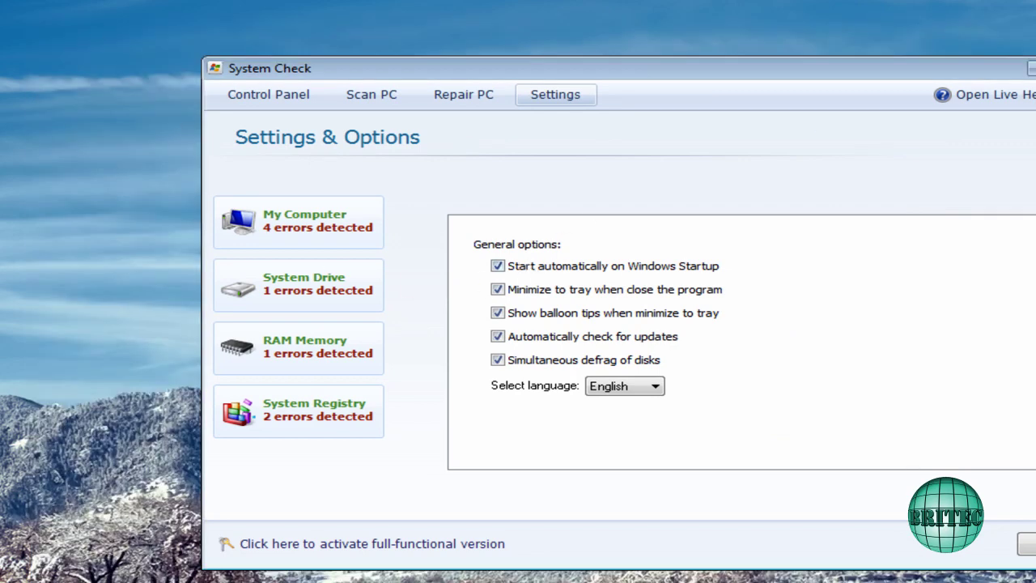
# Line up Malwarebytes Anti-Malware, tdsskiller.exe, iExplore.exe, unhide.exe and win7-32-sm-reset.exe in a desktop row, moving System Check out of the way
pyautogui.moveTo(16, 132); pyautogui.dragTo(68, 279)
pyautogui.click(505, 81)
pyautogui.moveTo(506, 81); pyautogui.dragTo(976, 102)
pyautogui.moveTo(66, 279); pyautogui.dragTo(490, 101)
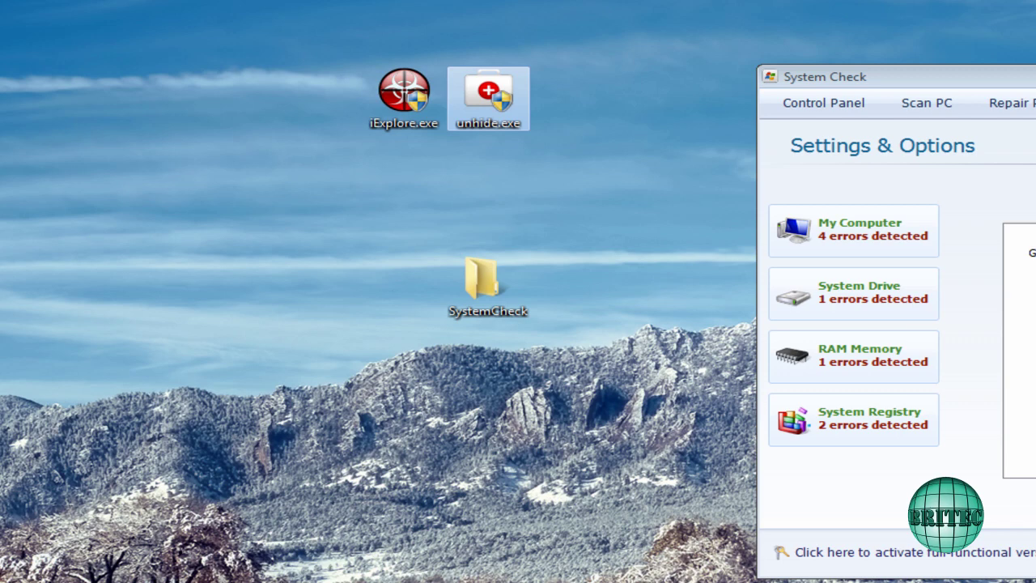
pyautogui.moveTo(51, 197); pyautogui.dragTo(576, 101)
pyautogui.click(557, 166)
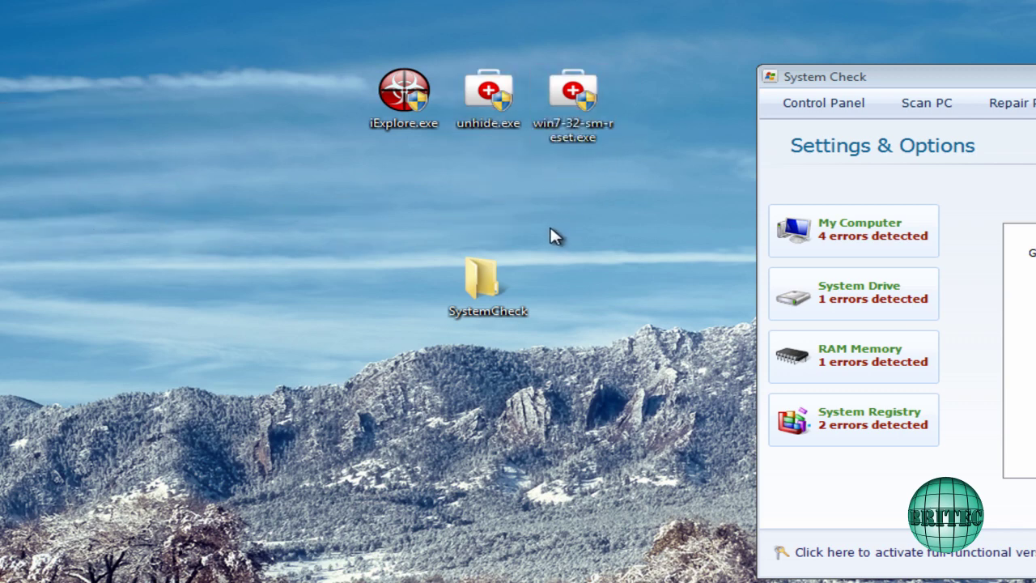
pyautogui.moveTo(0, 220); pyautogui.dragTo(319, 97)
pyautogui.moveTo(0, 113); pyautogui.dragTo(225, 91)
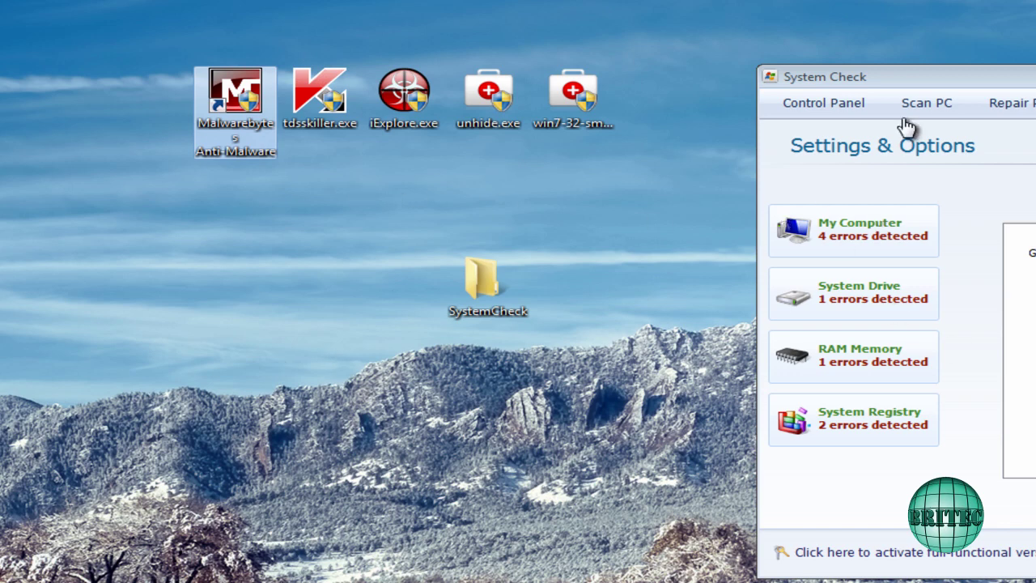
# Run iExplore.exe with permission to make changes, and examine the terminated processes listed in rkill.log
pyautogui.click(404, 93)
pyautogui.doubleClick(405, 93)
pyautogui.click(810, 343)
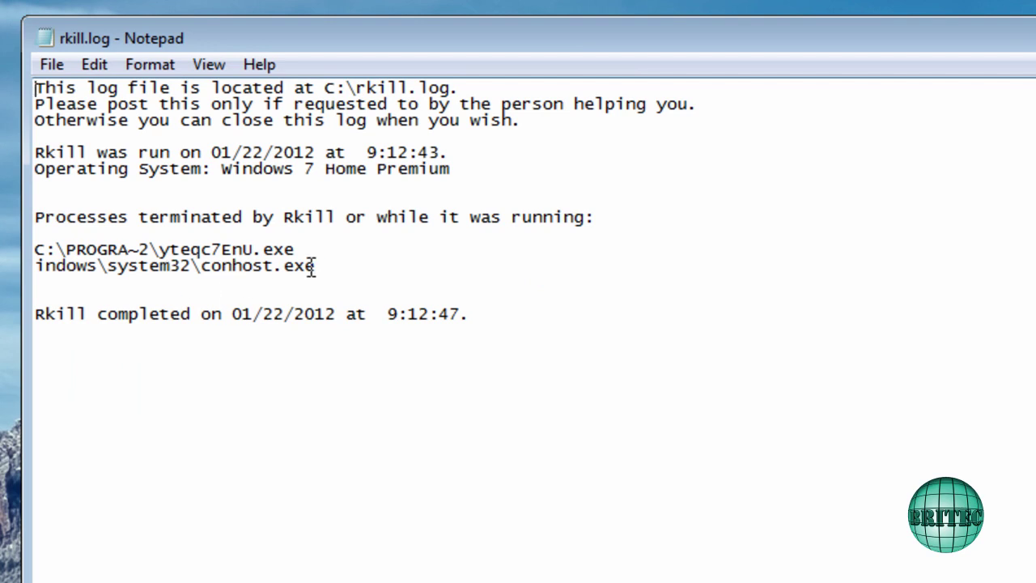
pyautogui.moveTo(332, 265); pyautogui.dragTo(146, 241)
pyautogui.click(319, 267)
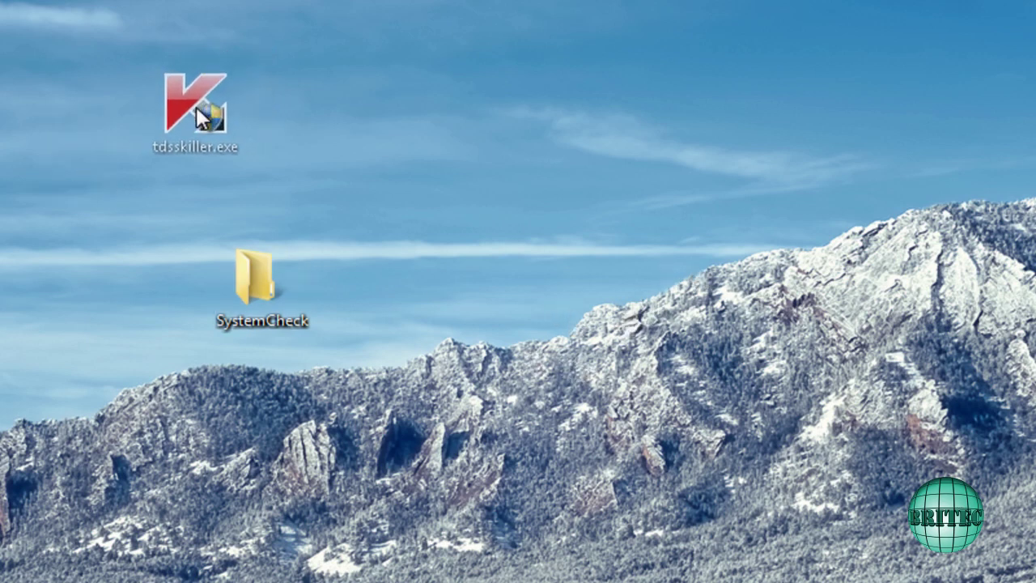
# Rearrange the desktop tool icons into running order: iExplore.exe, Malwarebytes Anti-Malware, tdsskiller.exe, unhide.exe
pyautogui.moveTo(250, 53); pyautogui.dragTo(169, 132)
pyautogui.moveTo(360, 215); pyautogui.dragTo(464, 158)
pyautogui.moveTo(360, 215); pyautogui.dragTo(330, 168)
pyautogui.moveTo(8, 186); pyautogui.dragTo(66, 154)
# Start Malwarebytes Anti-Malware with permission to make changes and check for database updates
pyautogui.doubleClick(66, 160)
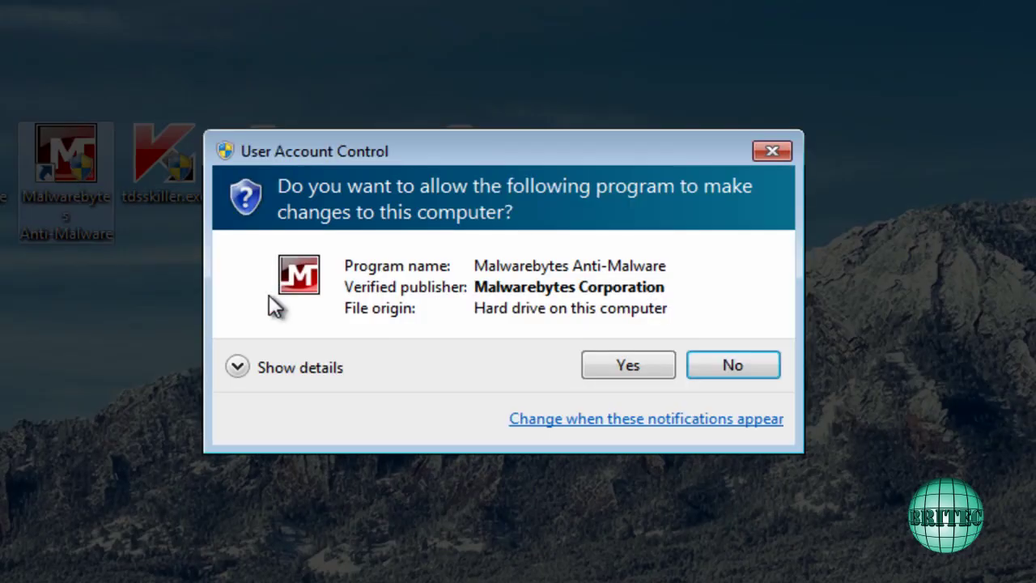
pyautogui.click(624, 365)
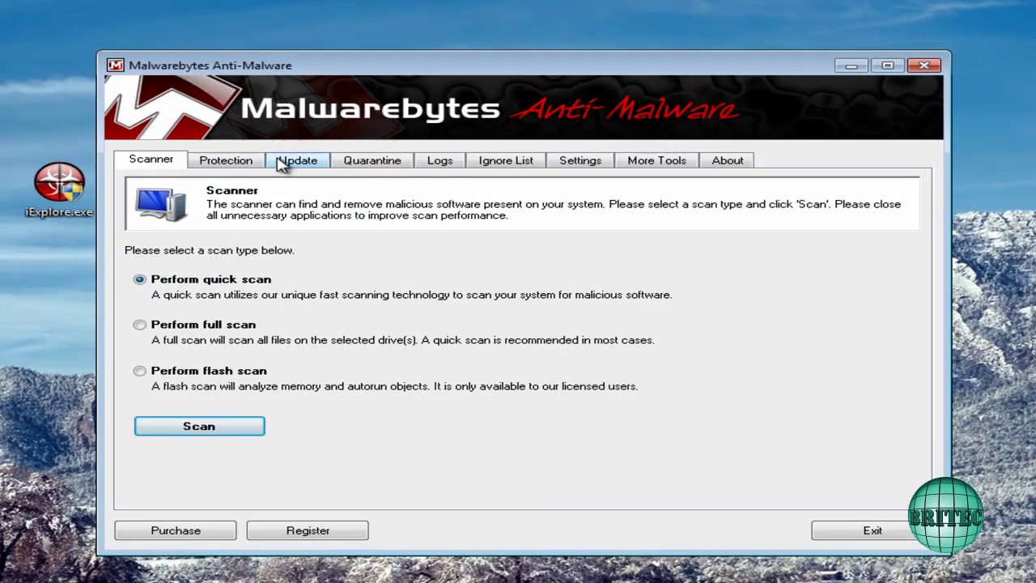
pyautogui.click(284, 162)
pyautogui.click(282, 330)
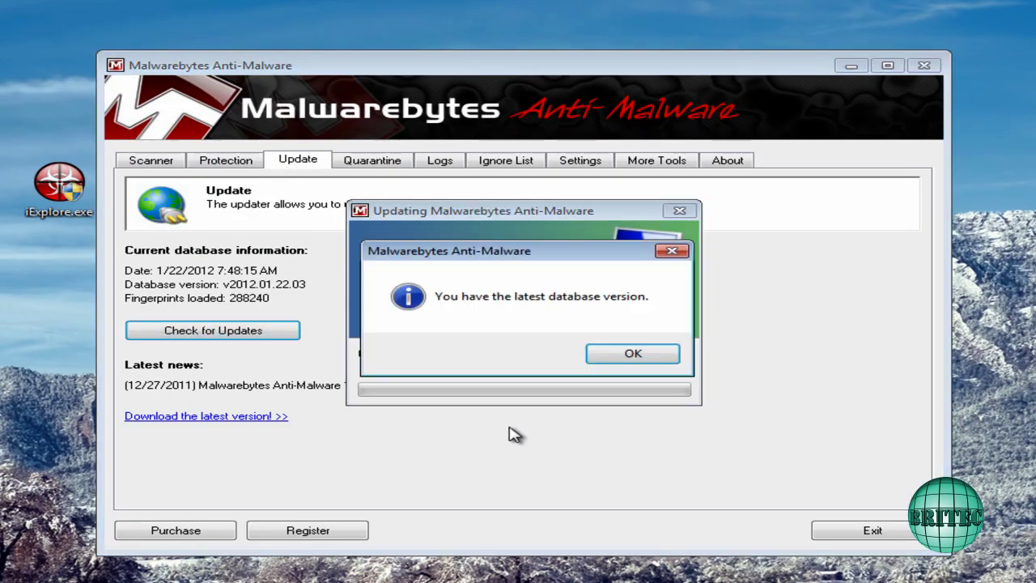
pyautogui.click(631, 355)
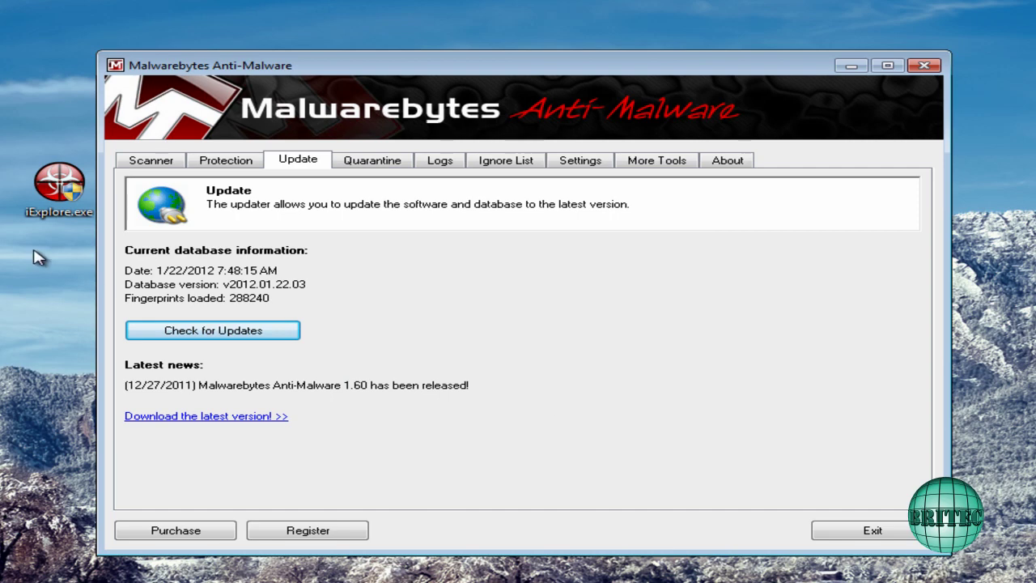
# Run a quick scan in Malwarebytes Anti-Malware and show the scan results
pyautogui.click(148, 161)
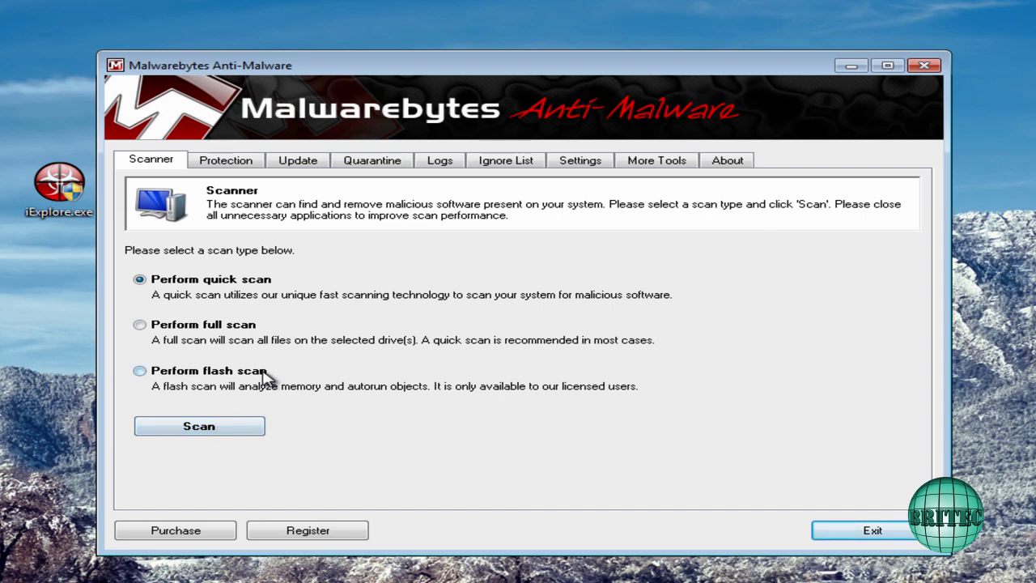
pyautogui.click(180, 429)
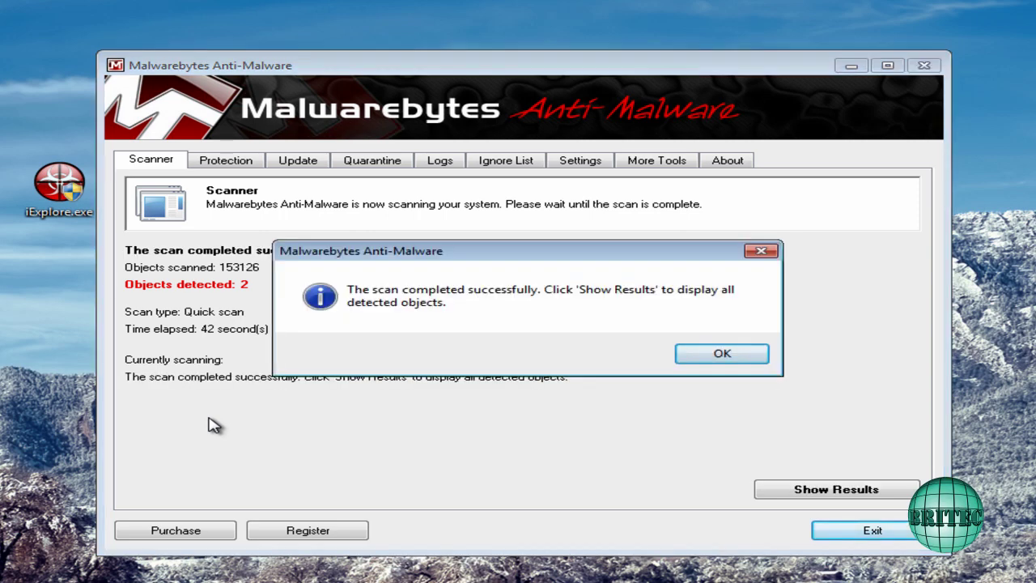
pyautogui.click(747, 354)
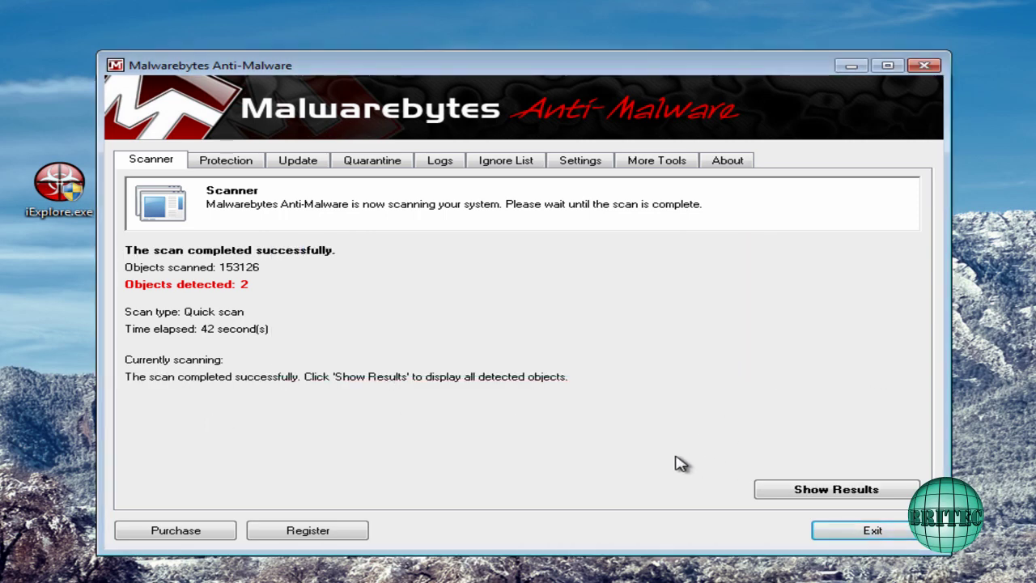
pyautogui.click(820, 492)
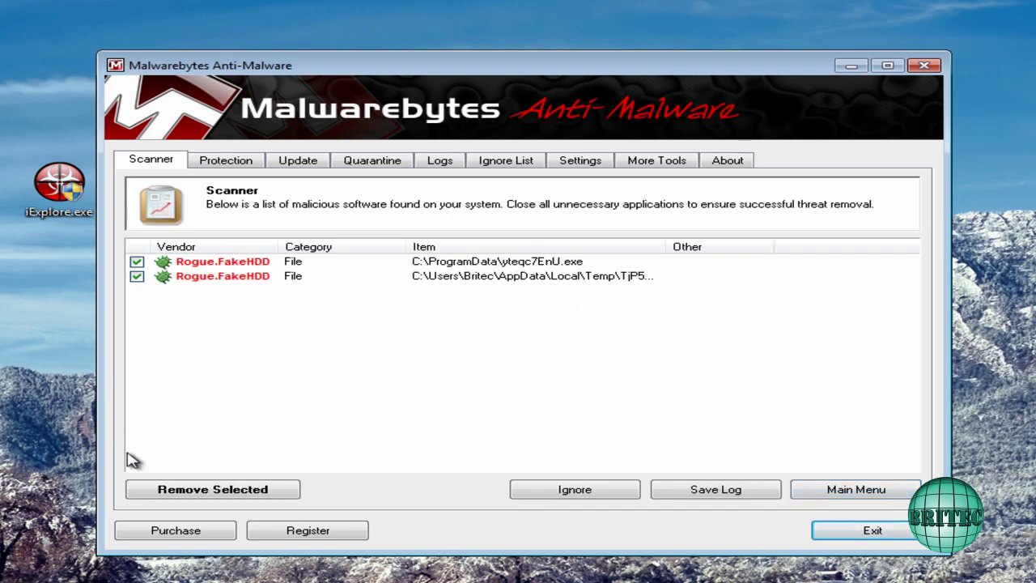
# Remove the selected Rogue.FakeHDD items, decline the immediate restart and close Malwarebytes Anti-Malware
pyautogui.click(213, 491)
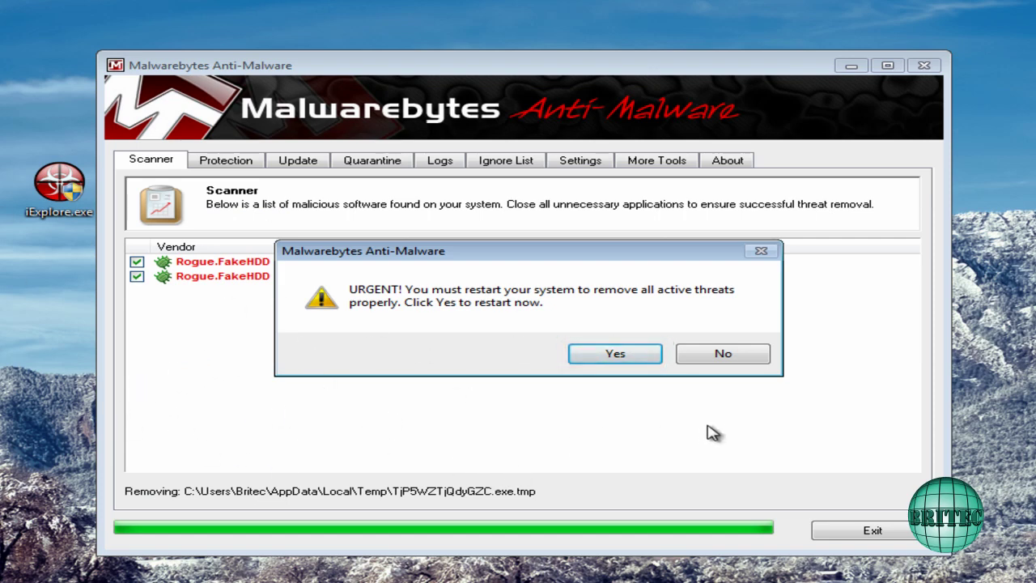
pyautogui.click(723, 354)
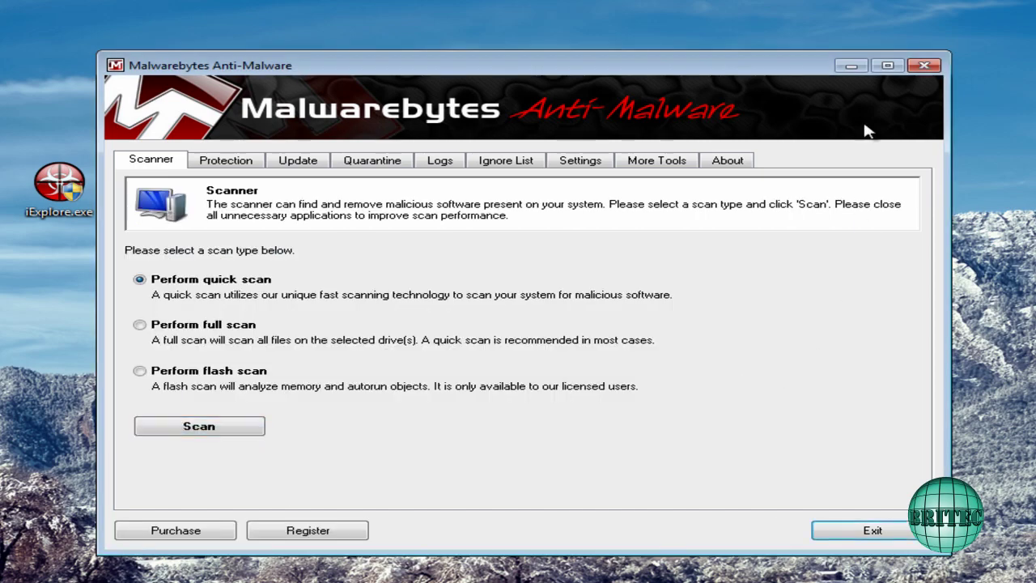
pyautogui.click(924, 65)
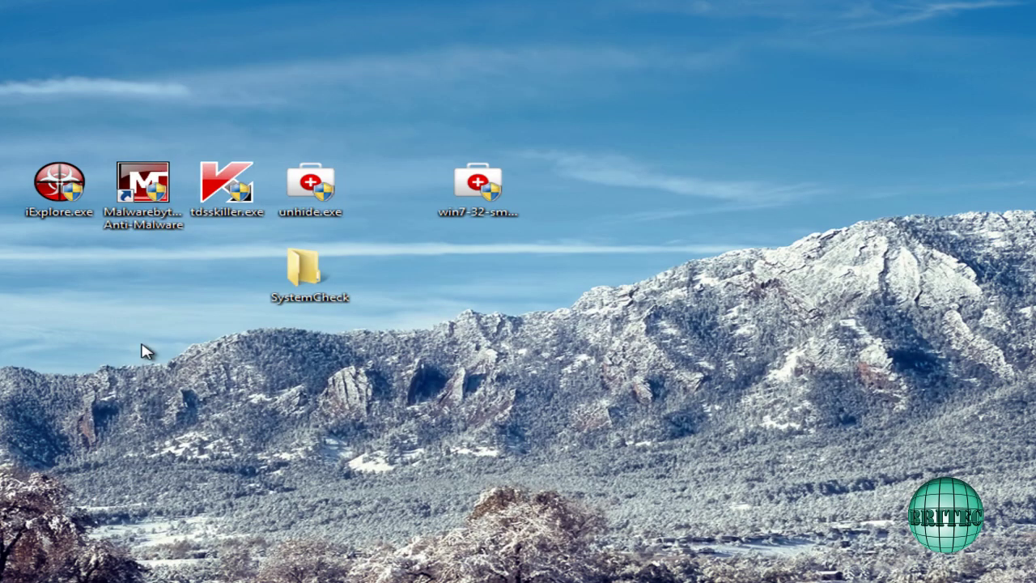
# Run tdsskiller.exe with permission to make changes, scan for rootkits and close the utility
pyautogui.doubleClick(227, 190)
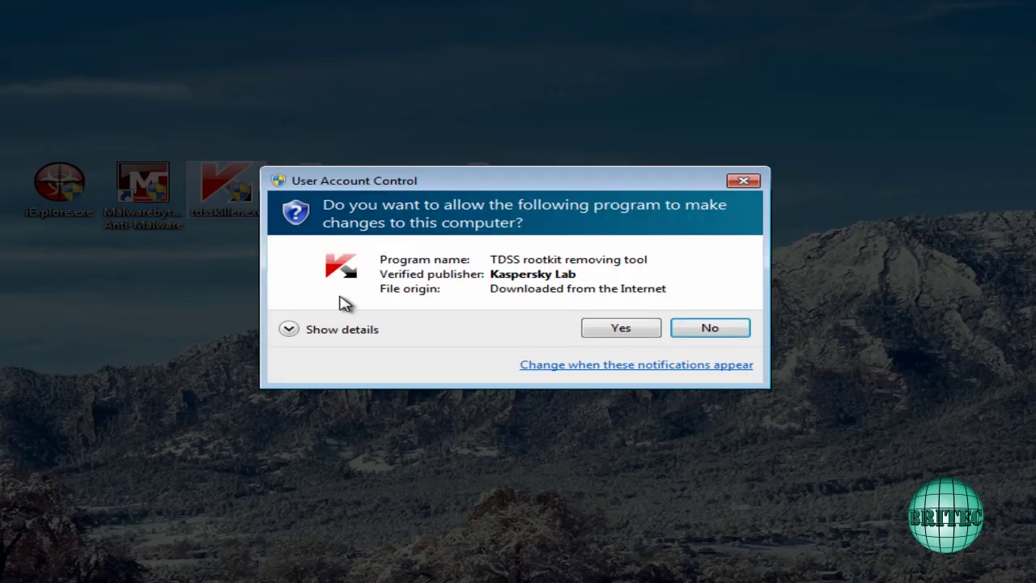
pyautogui.click(624, 335)
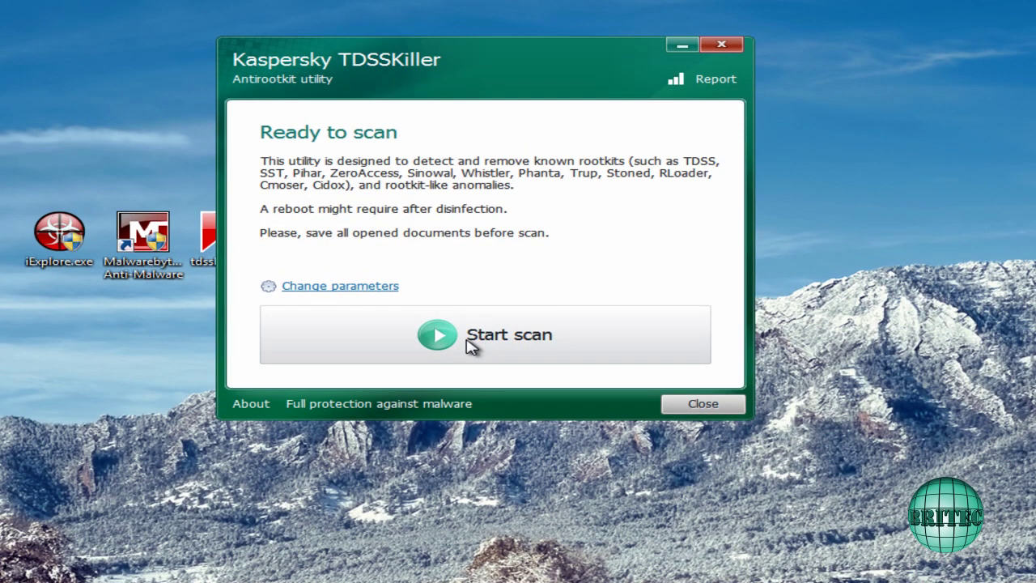
pyautogui.click(469, 340)
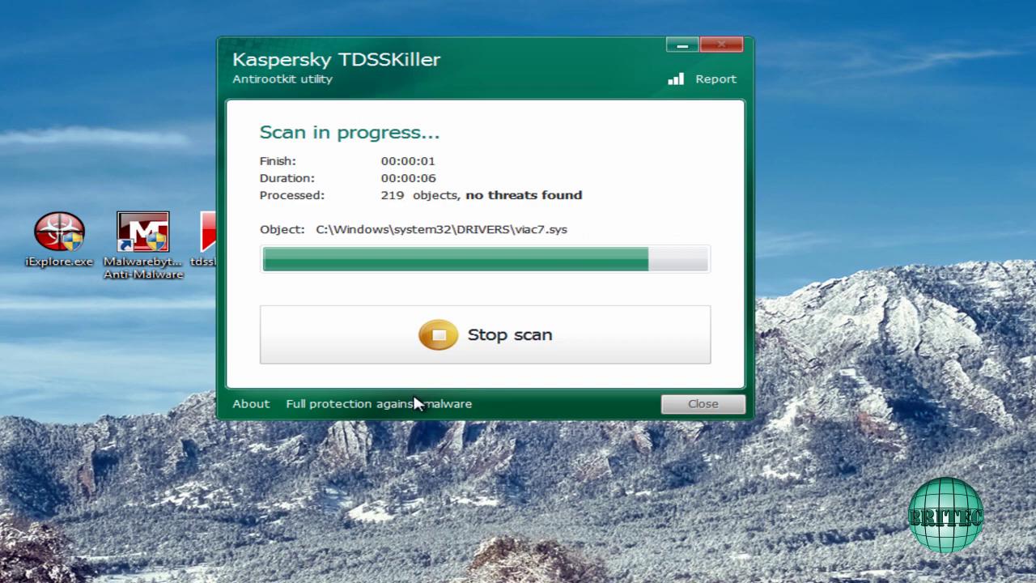
pyautogui.click(702, 406)
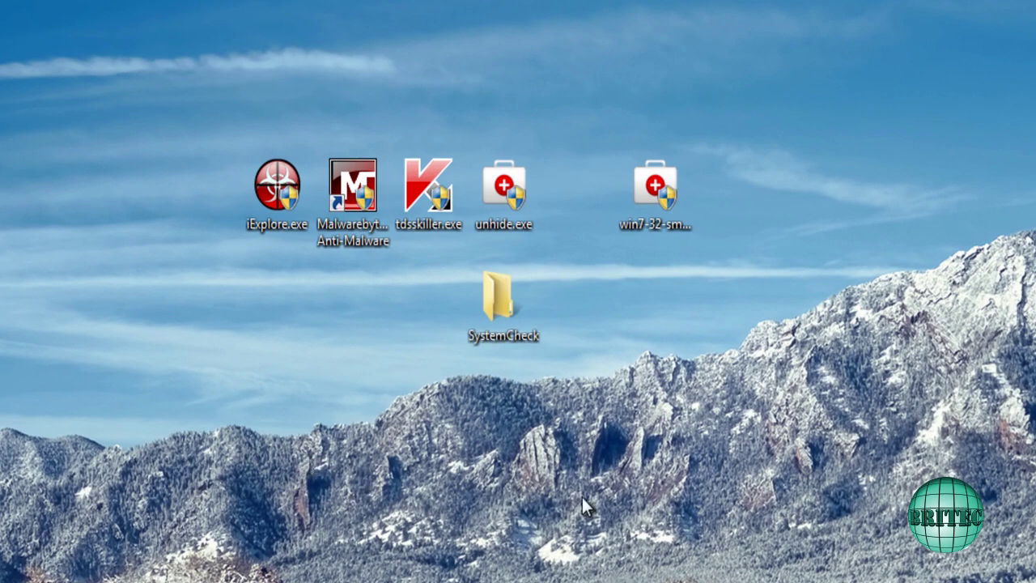
# Run unhide.exe as administrator to make the hidden files on drive C visible again
pyautogui.rightClick(504, 182)
pyautogui.click(542, 219)
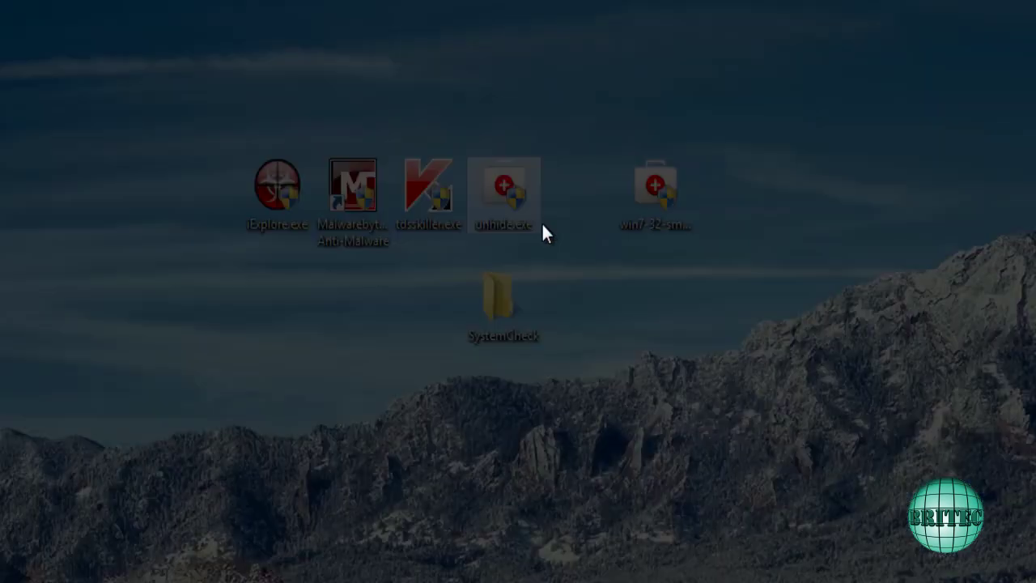
pyautogui.click(781, 377)
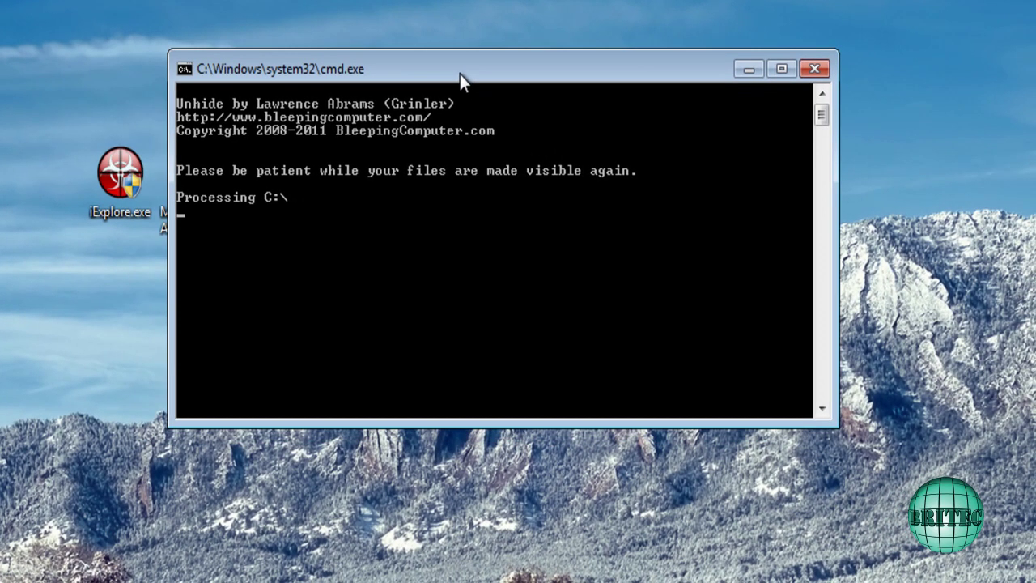
pyautogui.moveTo(459, 74); pyautogui.dragTo(442, 72)
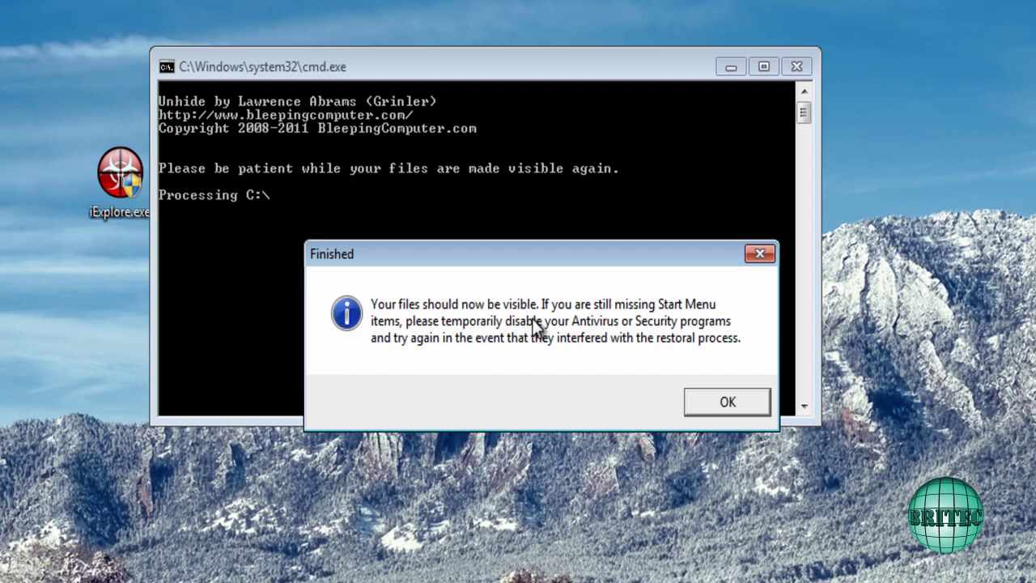
# Dismiss the unhide completion message and open Local Disk (C:) from Computer
pyautogui.click(728, 402)
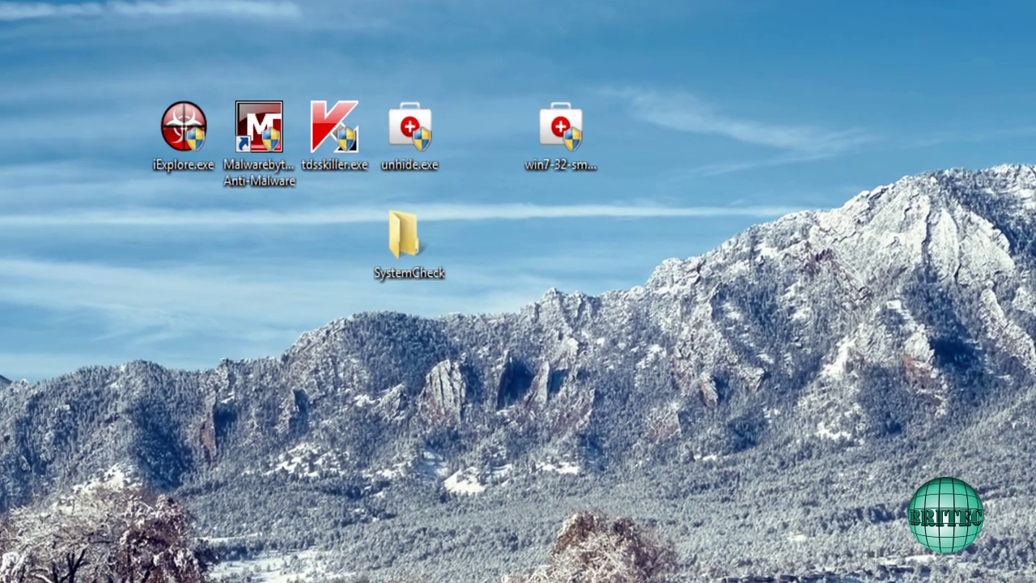
pyautogui.click(22, 567)
pyautogui.click(292, 339)
pyautogui.doubleClick(355, 236)
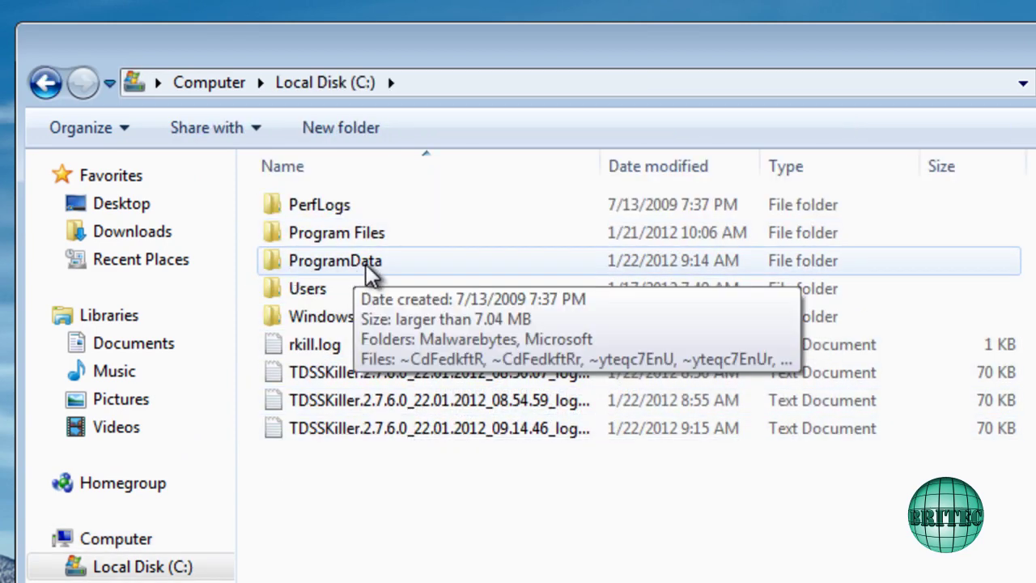
# Set the folder view options to not show hidden files, folders, or drives and to hide extensions for known file types
pyautogui.click(125, 134)
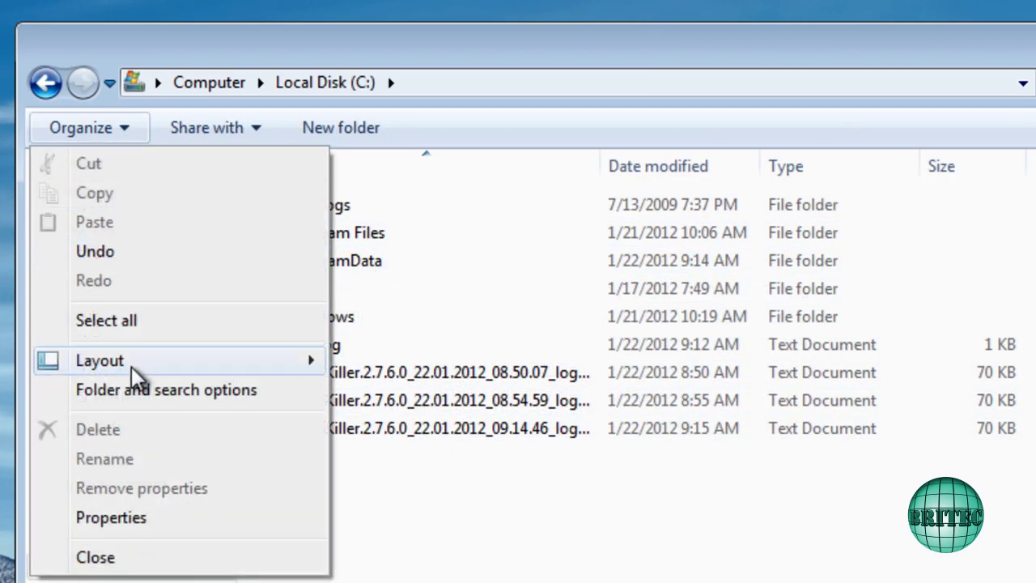
pyautogui.click(138, 390)
pyautogui.click(161, 197)
pyautogui.click(155, 542)
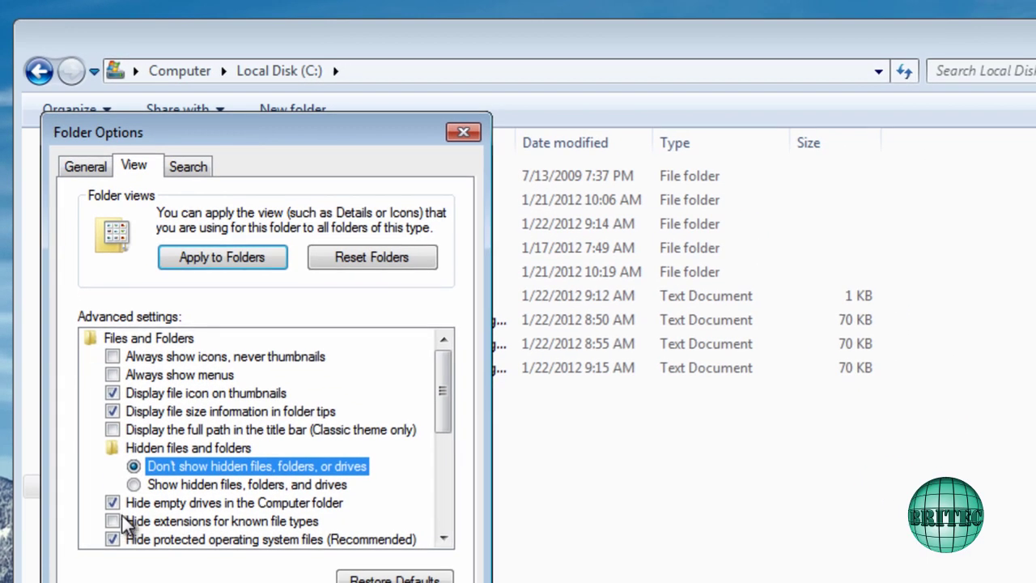
pyautogui.click(113, 521)
pyautogui.press('Return')
# Delete all the CdFedkftR and yteqc7EnU files, including their tilde variants, from ProgramData, granting administrator permission for all items
pyautogui.moveTo(293, 226)
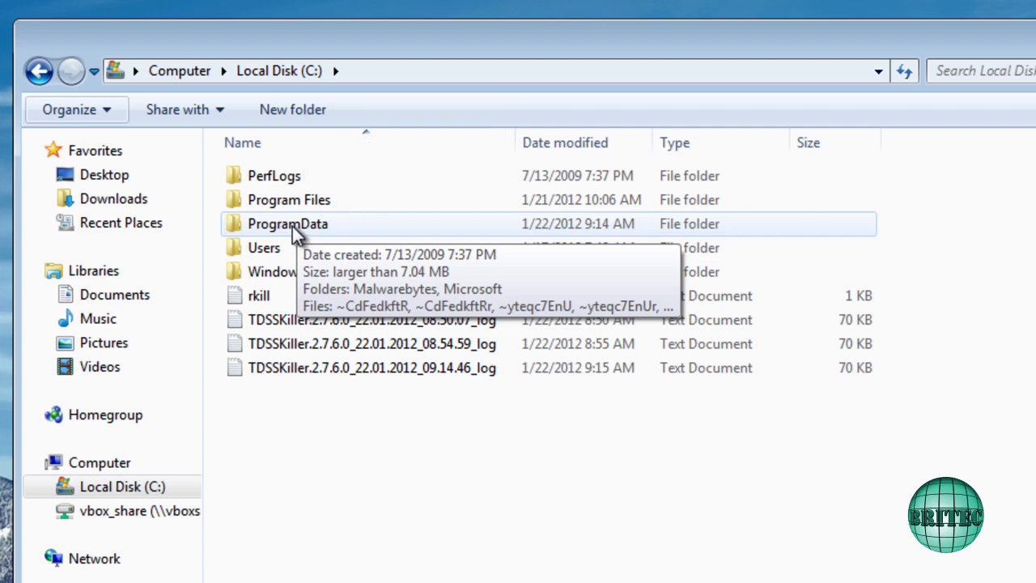
pyautogui.doubleClick(292, 225)
pyautogui.moveTo(320, 365); pyautogui.dragTo(237, 219)
pyautogui.press('Delete')
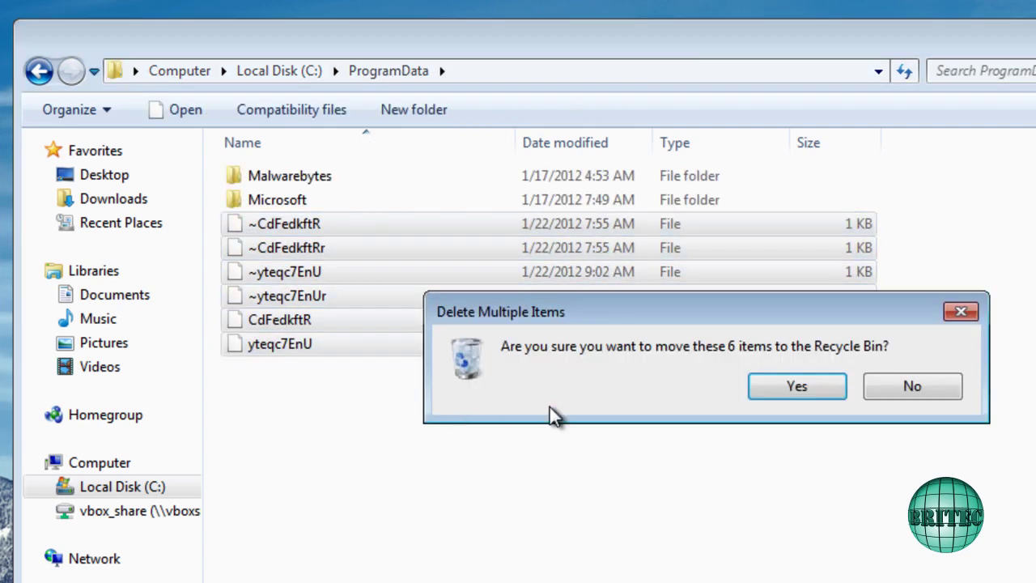
pyautogui.click(767, 386)
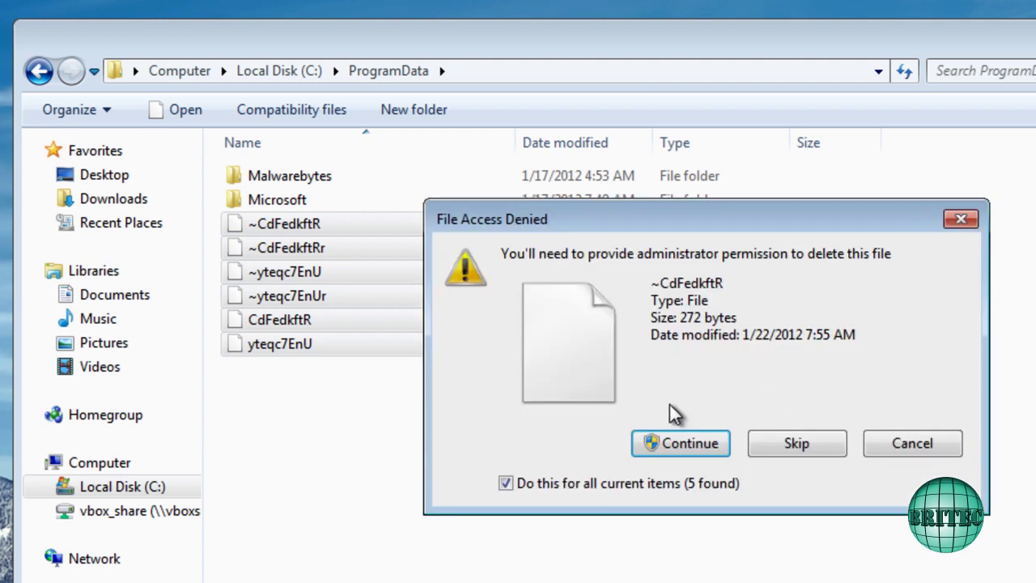
pyautogui.click(676, 447)
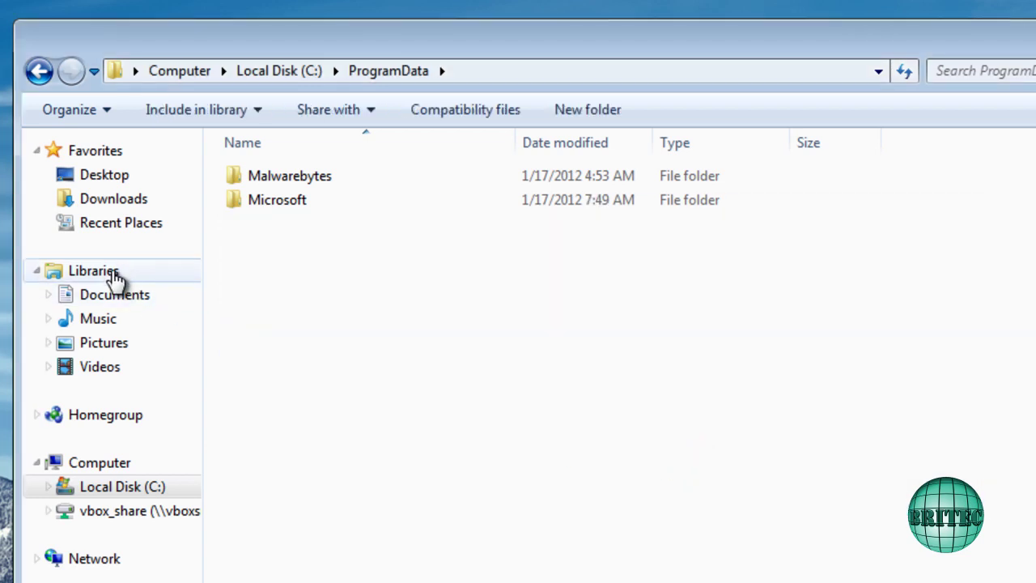
# Go back to drive C and open the Temp folder under the user profile's AppData\Local
pyautogui.click(38, 70)
pyautogui.click(266, 250)
pyautogui.doubleClick(266, 250)
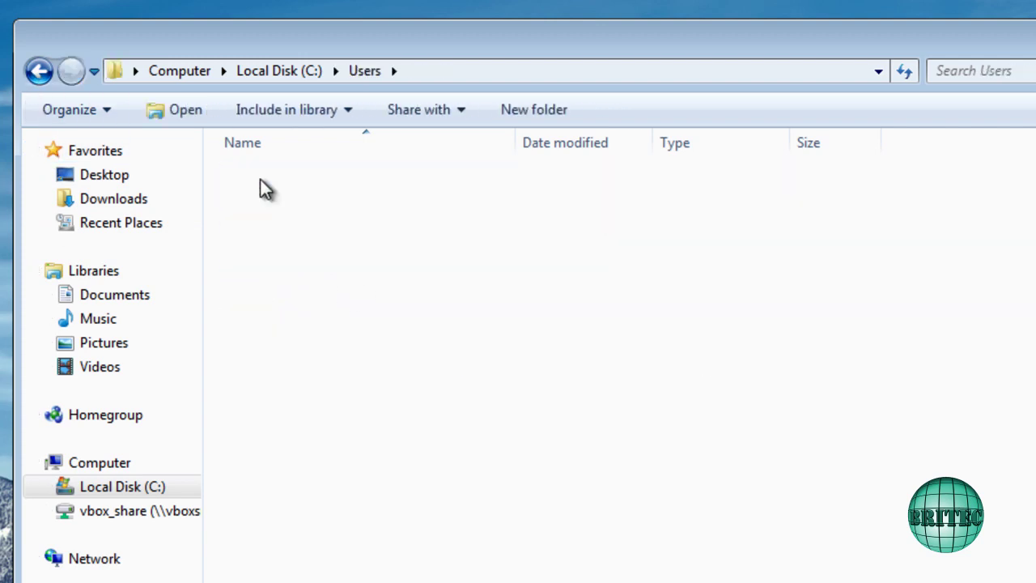
pyautogui.doubleClick(260, 178)
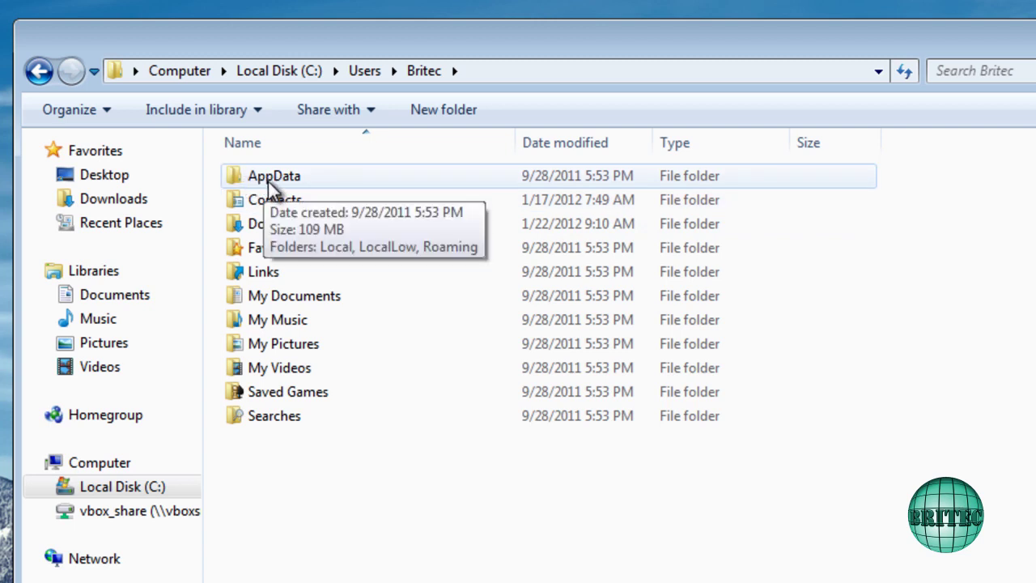
pyautogui.doubleClick(269, 172)
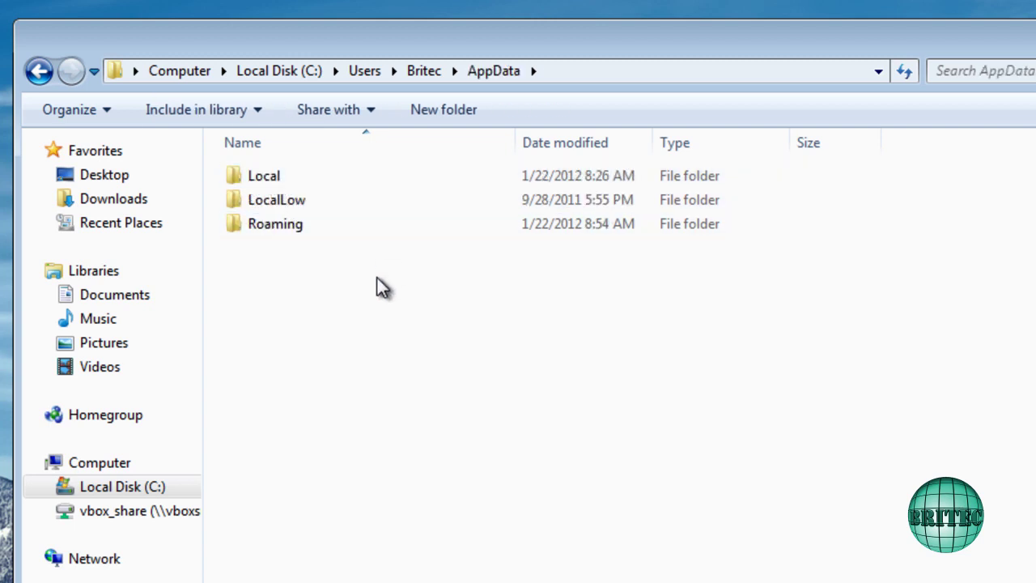
pyautogui.doubleClick(268, 180)
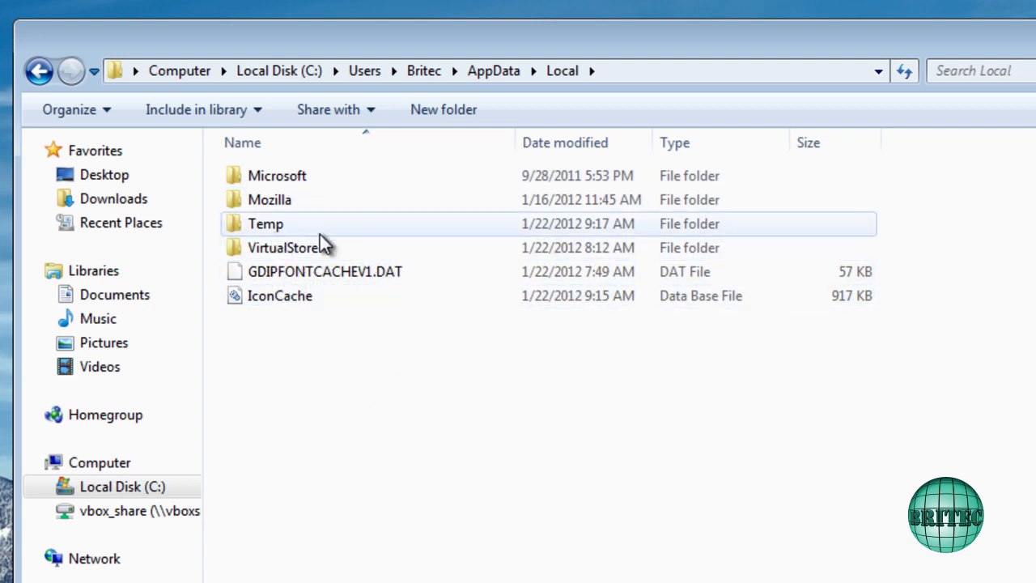
pyautogui.doubleClick(286, 230)
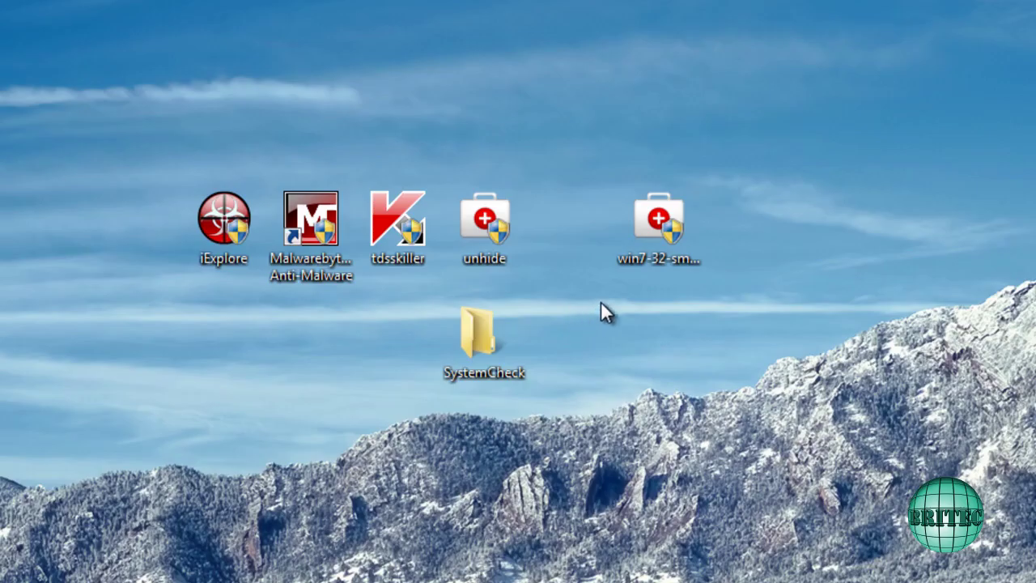
# Run win7-32-sm-reset.exe as administrator, agree to restore the default Windows 7 32-bit Start Menu and dismiss the completion message
pyautogui.doubleClick(656, 215)
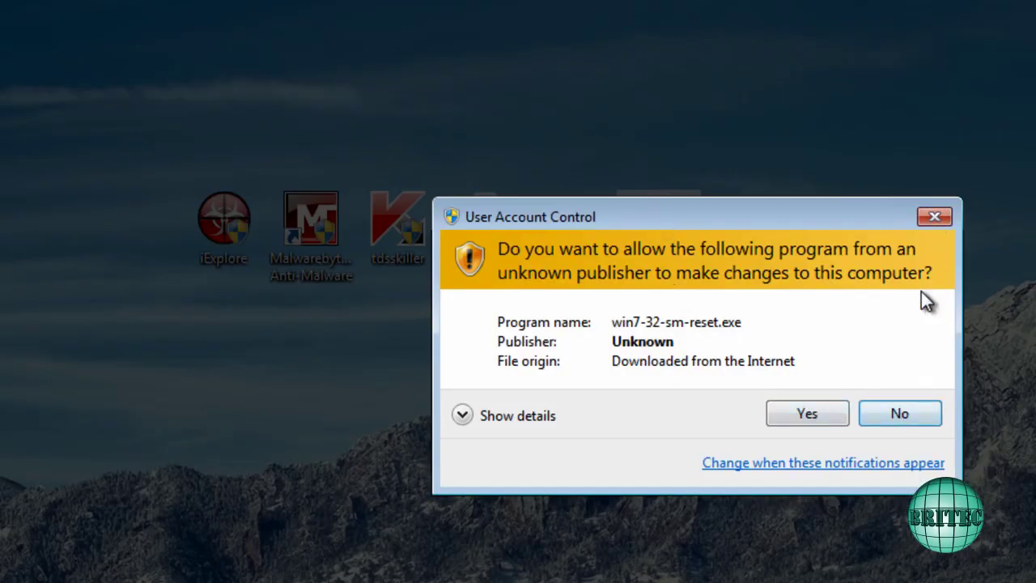
pyautogui.click(900, 413)
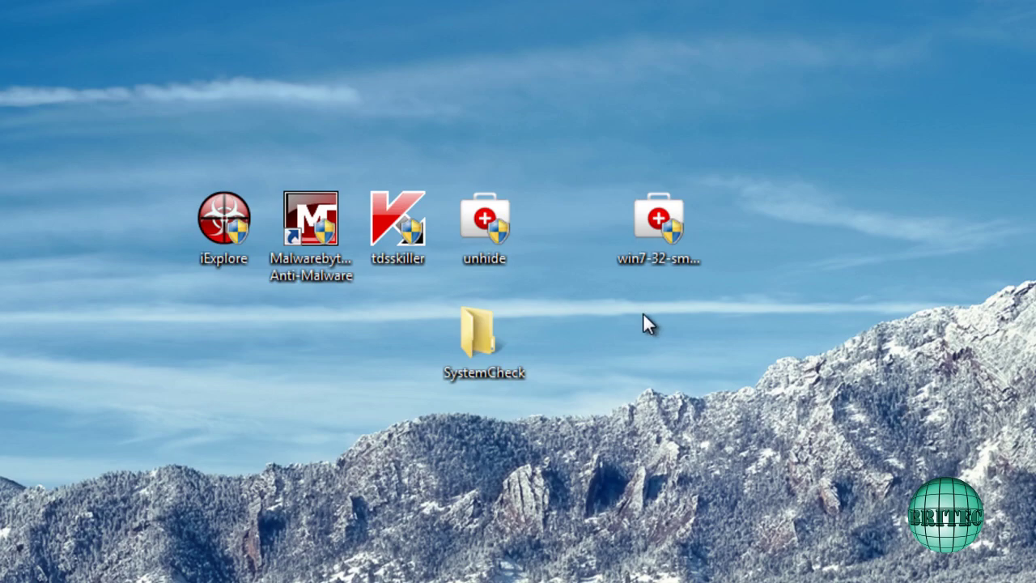
pyautogui.rightClick(656, 208)
pyautogui.click(708, 246)
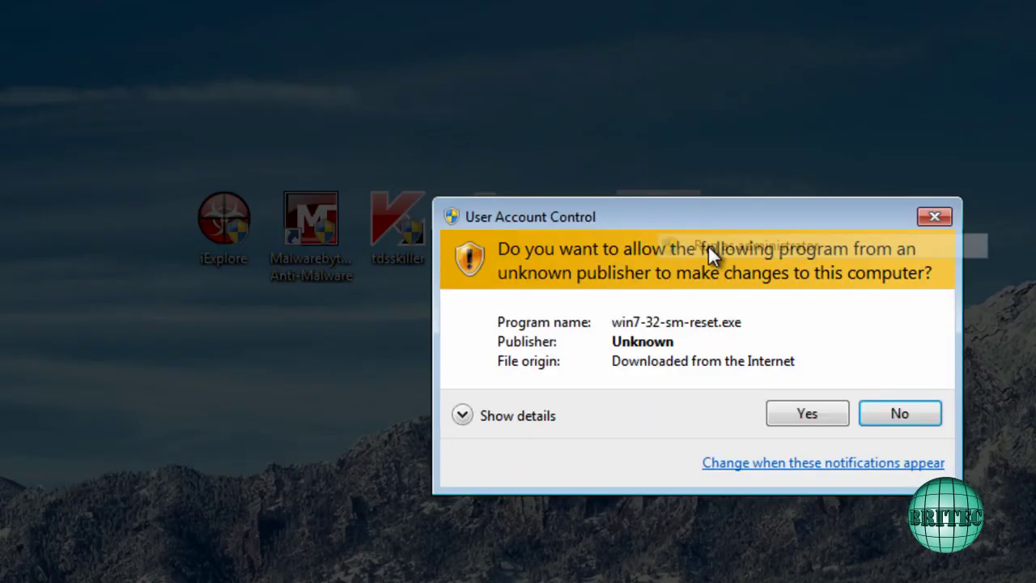
pyautogui.click(806, 415)
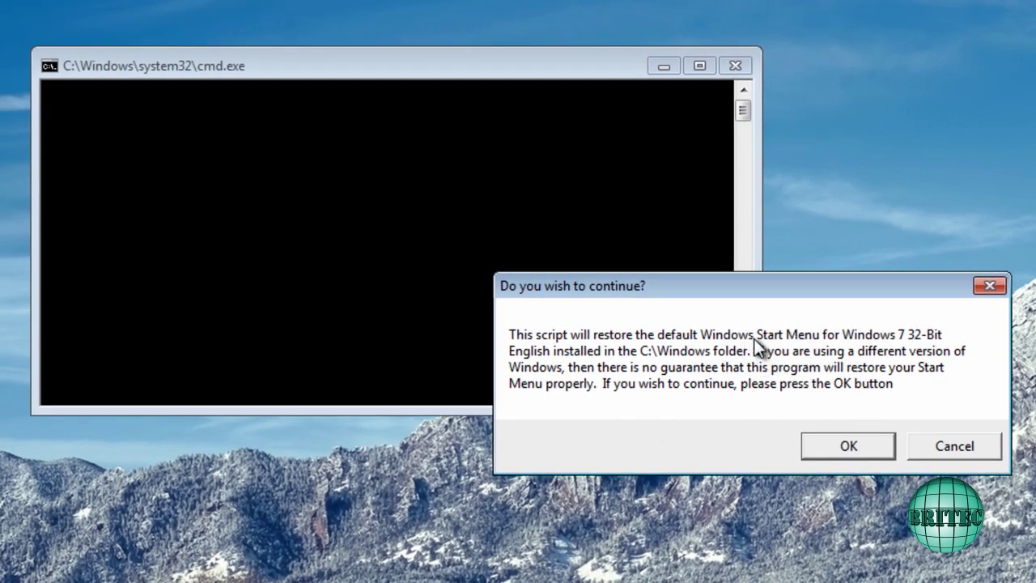
pyautogui.click(862, 444)
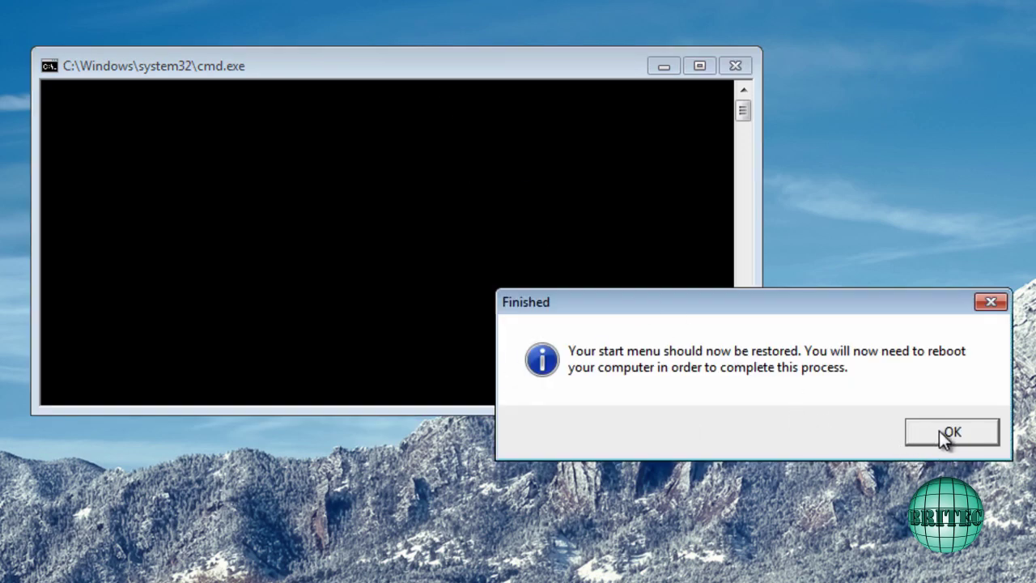
pyautogui.click(941, 433)
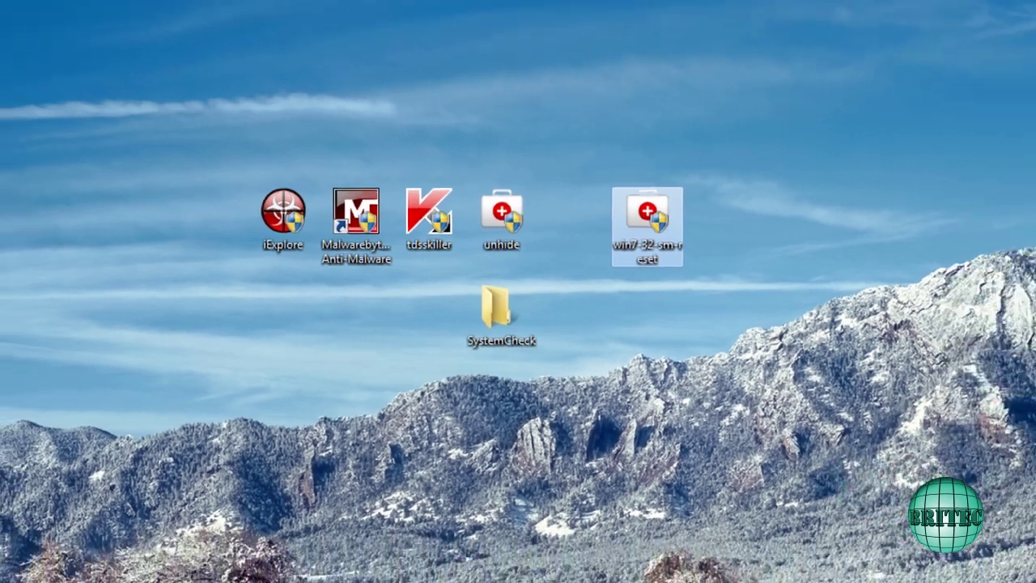
# Check the contents of the Start Menu and close it again
pyautogui.click(12, 570)
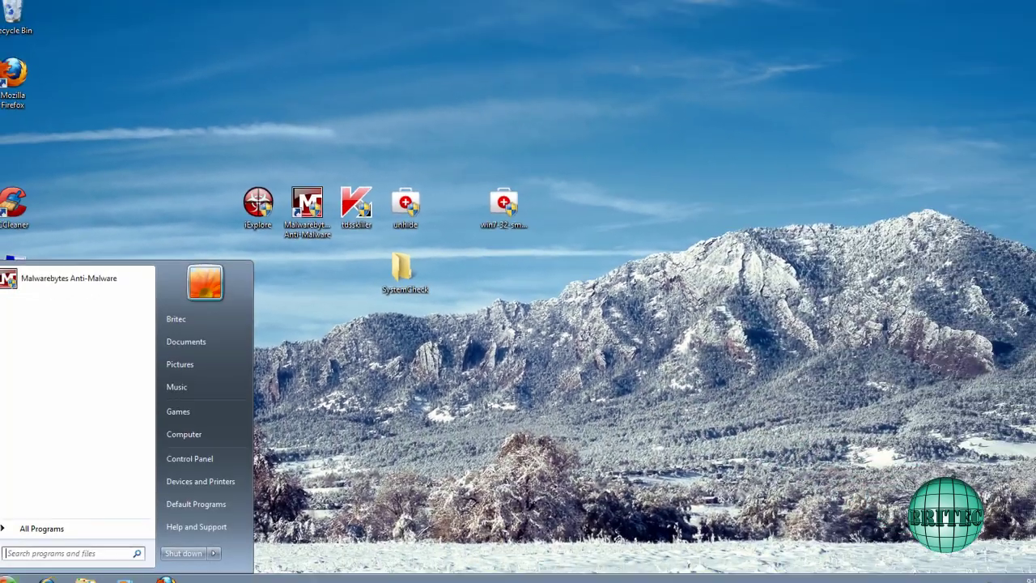
pyautogui.click(484, 466)
pyautogui.click(503, 466)
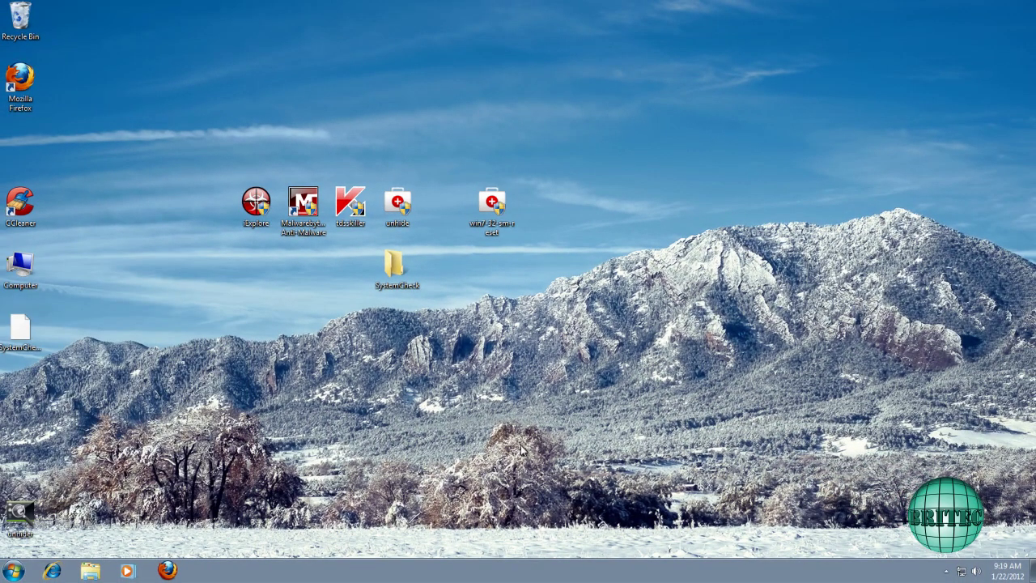